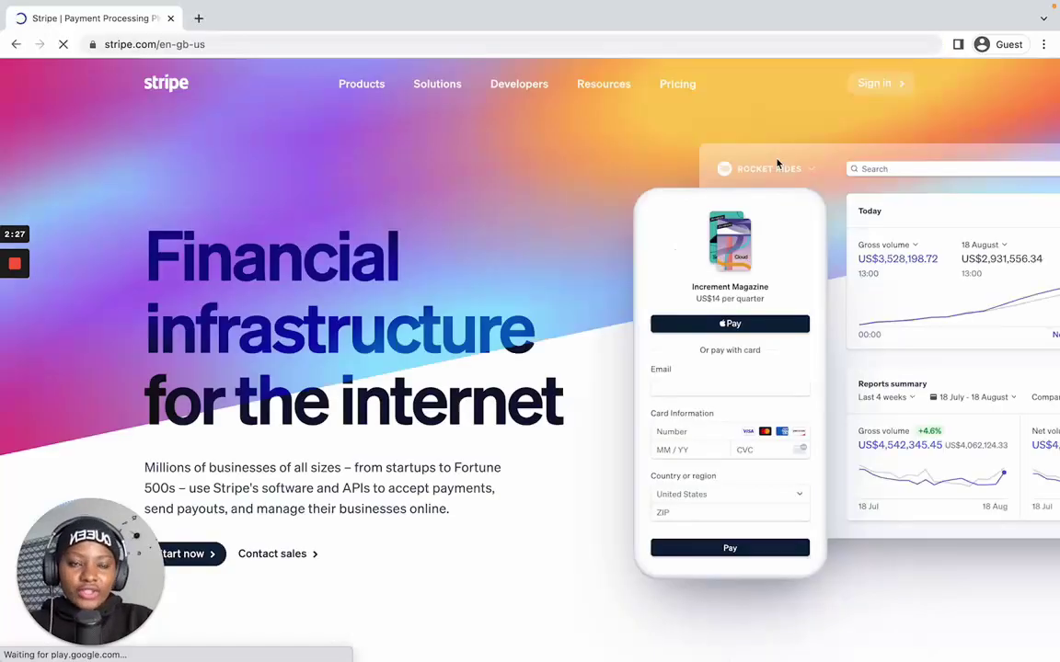
# Step: Start signing up for a new Stripe account from the Stripe homepage
pyautogui.scroll(-2, 454, 319)
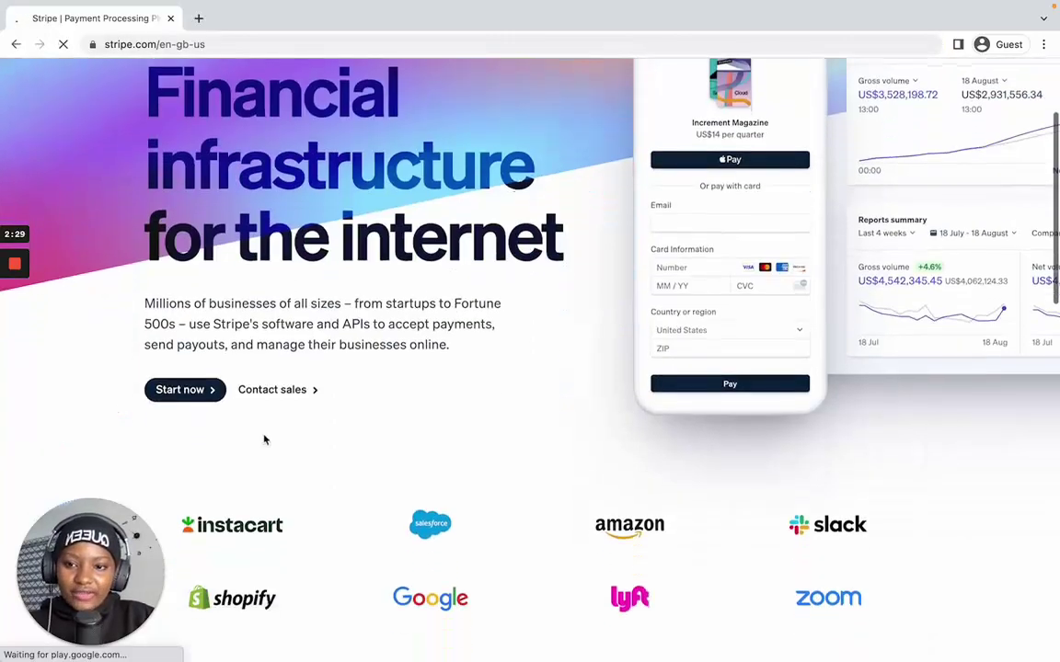
pyautogui.click(194, 394)
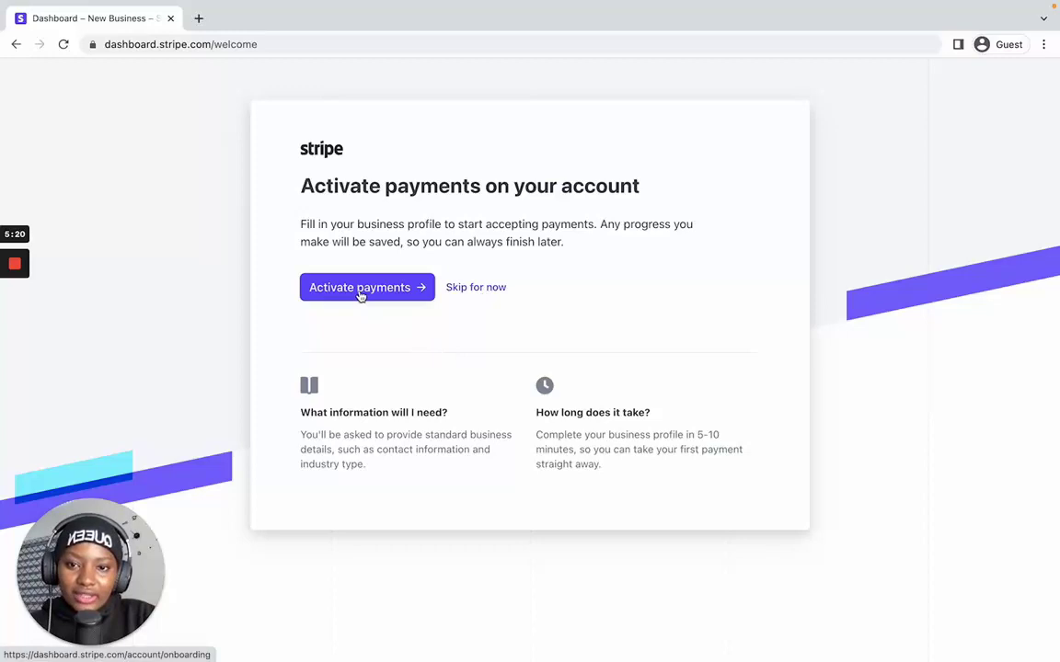
# Step: Skip the welcome prompt and begin payment activation from the dashboard home
pyautogui.click(499, 293)
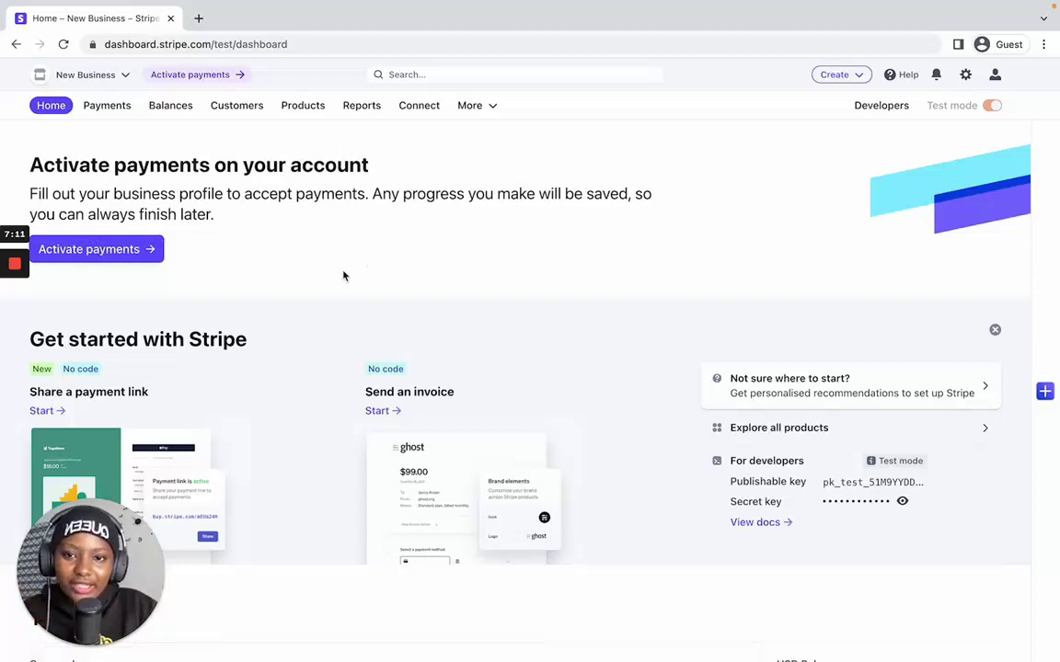
pyautogui.scroll(-5, 343, 276)
pyautogui.scroll(5, 343, 276)
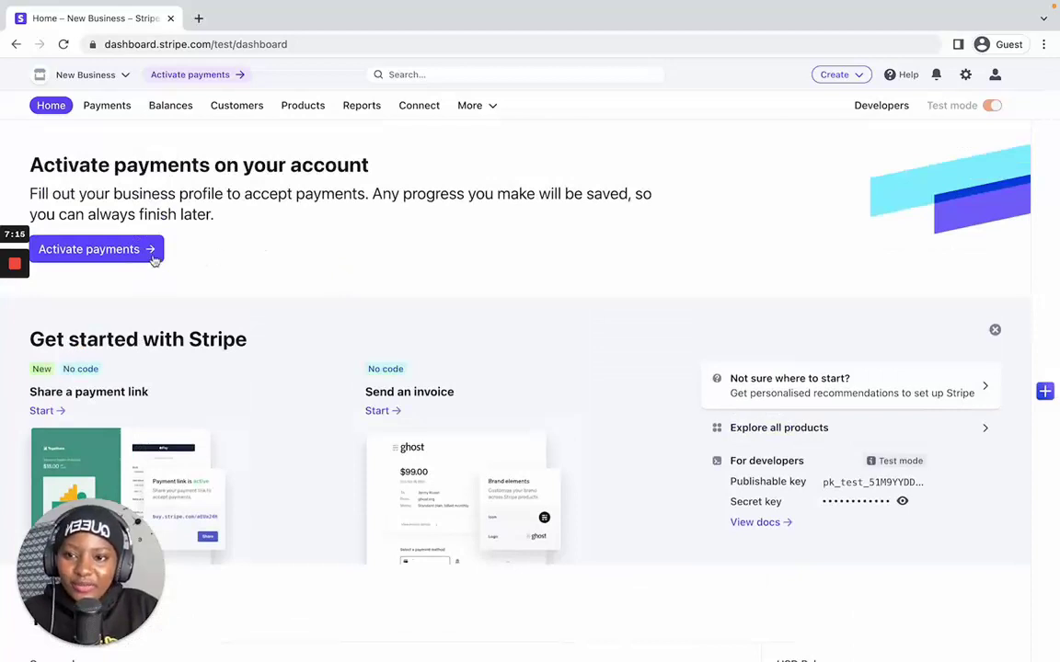
pyautogui.click(118, 258)
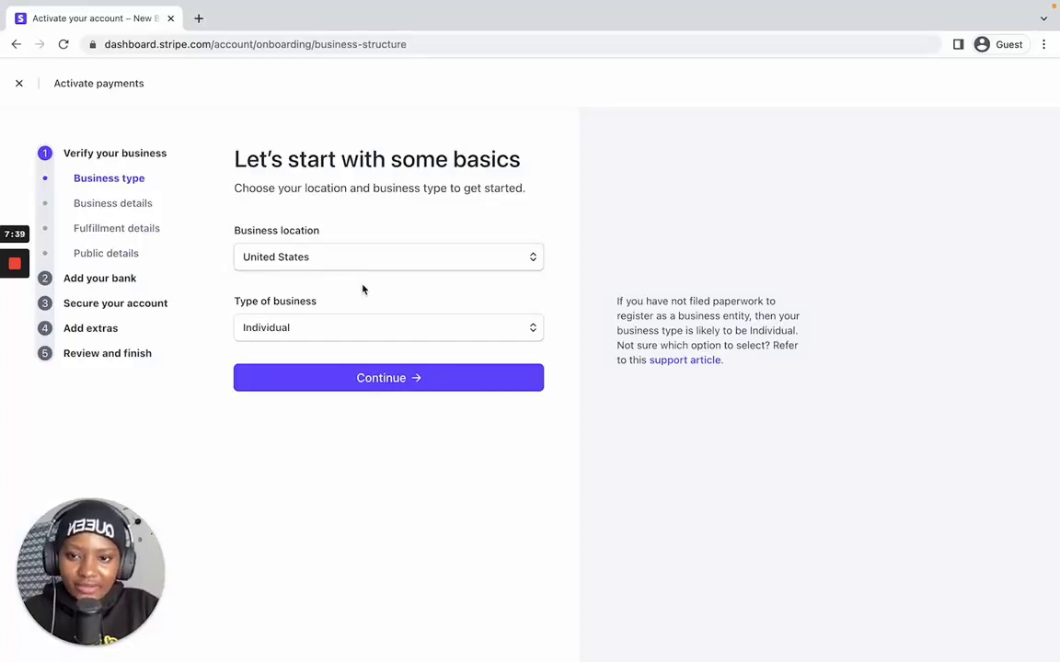
# Step: Choose Company as business type and Single-member LLC as structure, then continue to business details
pyautogui.moveTo(317, 224)
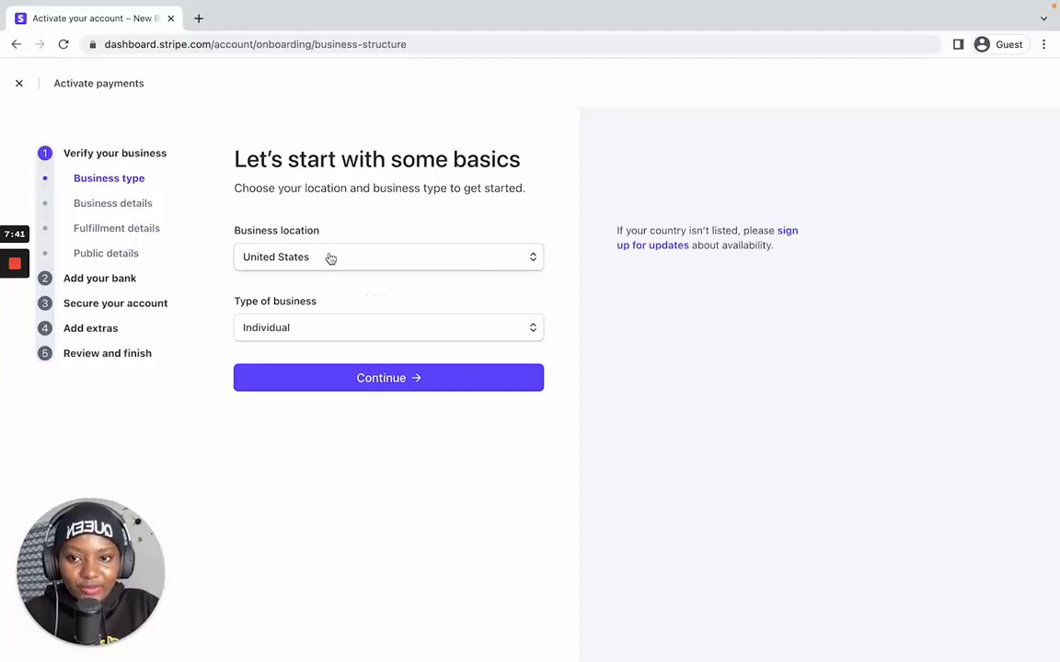
pyautogui.moveTo(343, 295)
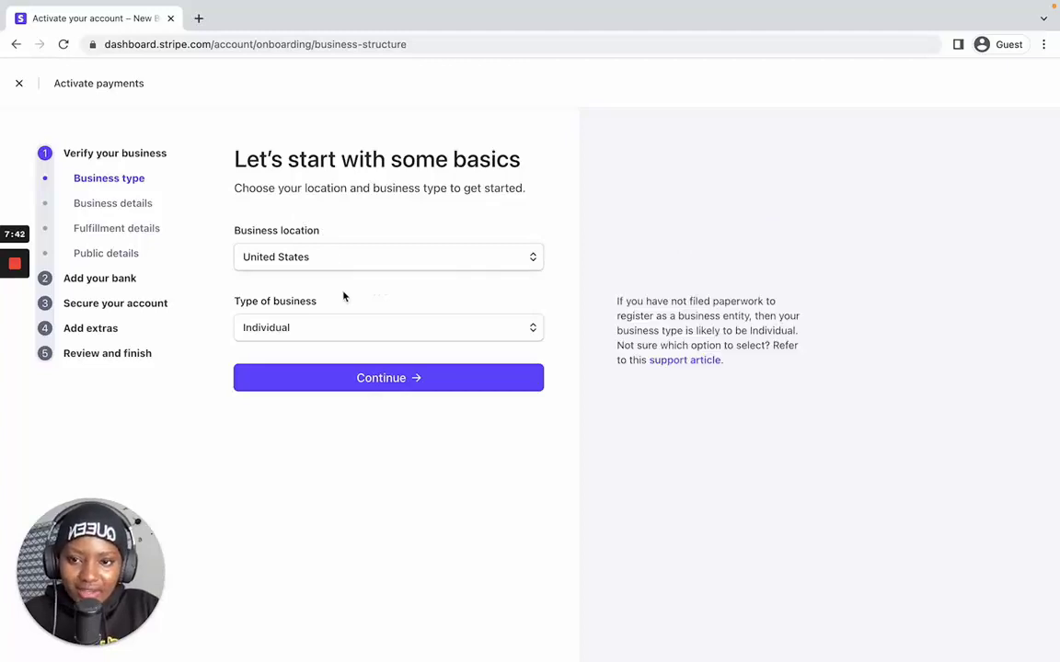
pyautogui.click(308, 334)
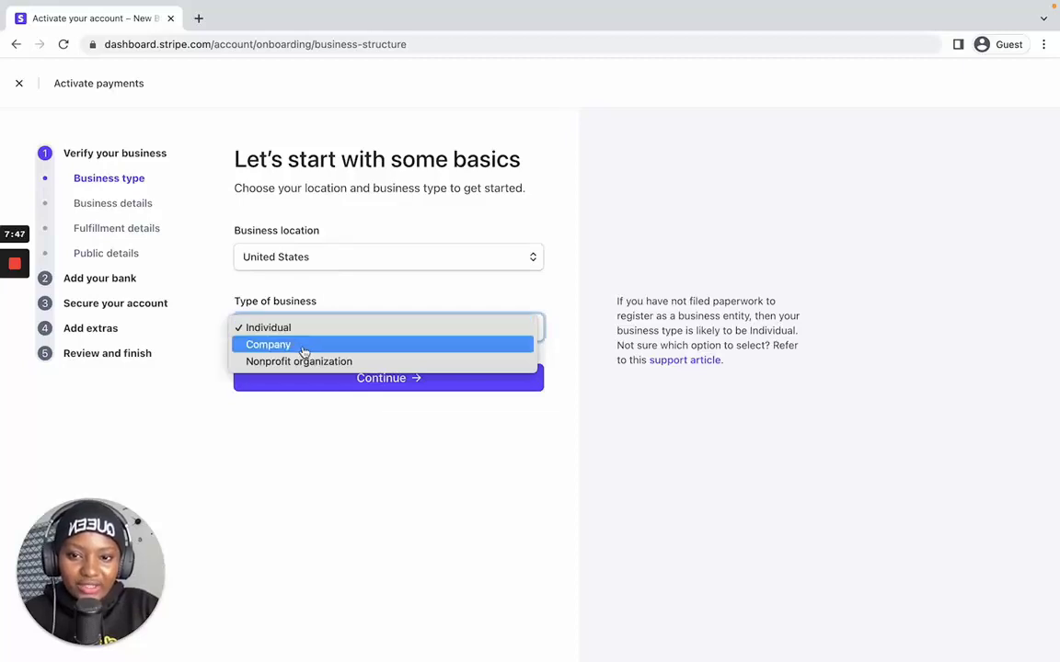
pyautogui.click(304, 346)
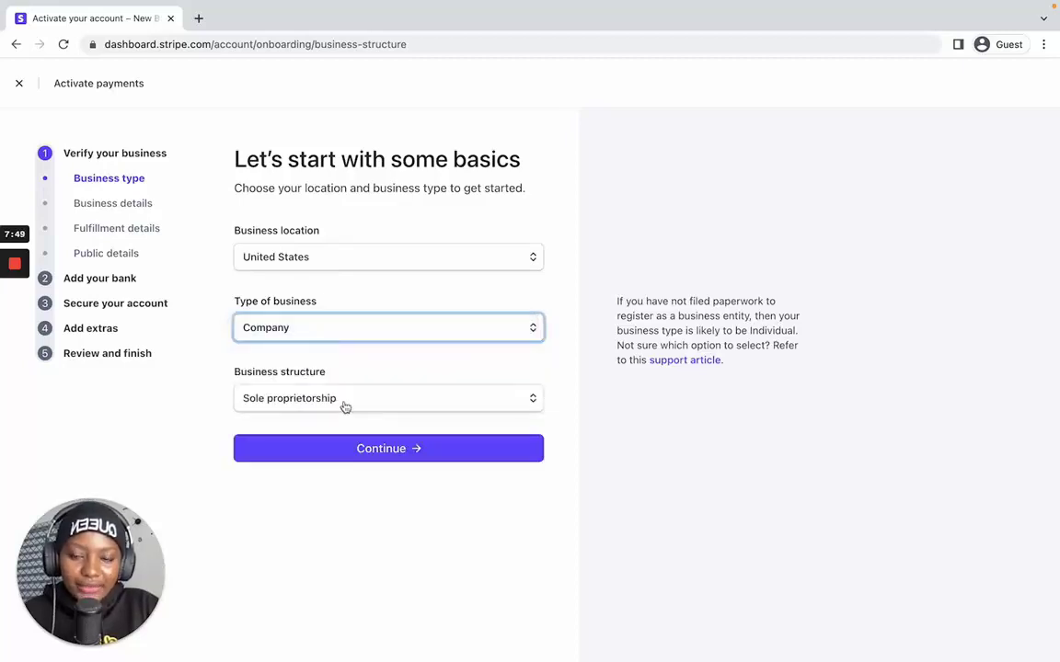
pyautogui.click(344, 406)
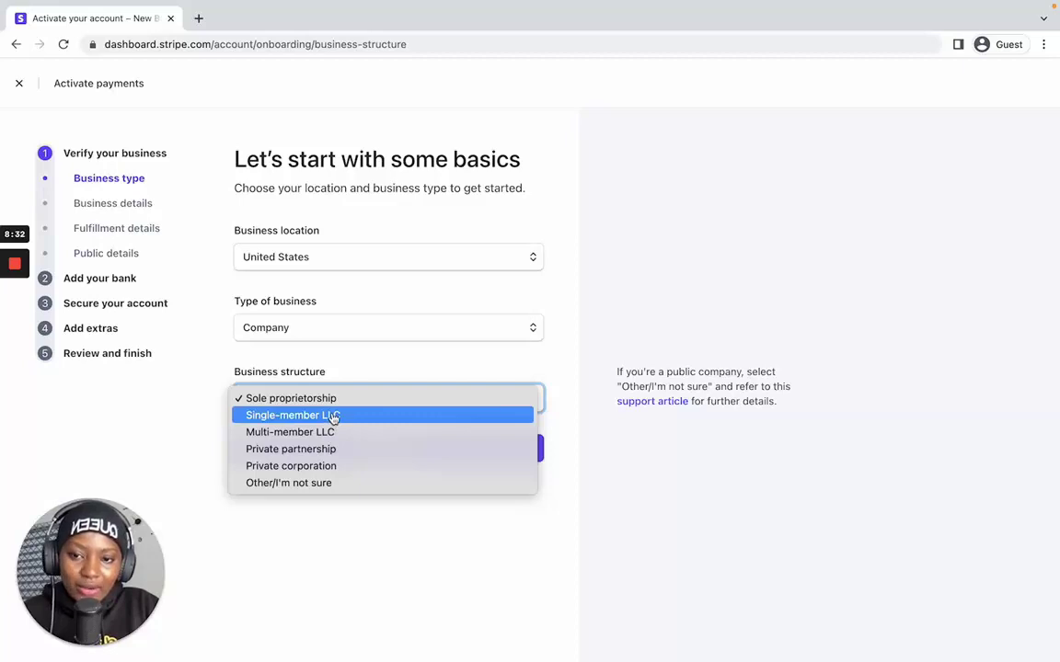
pyautogui.click(333, 417)
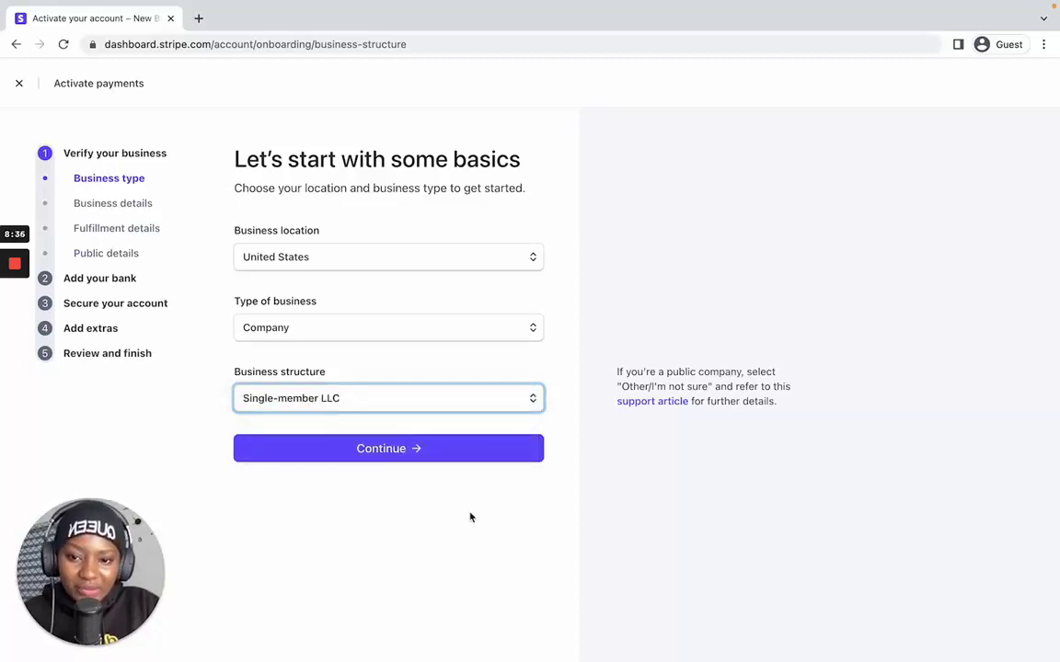
pyautogui.click(393, 451)
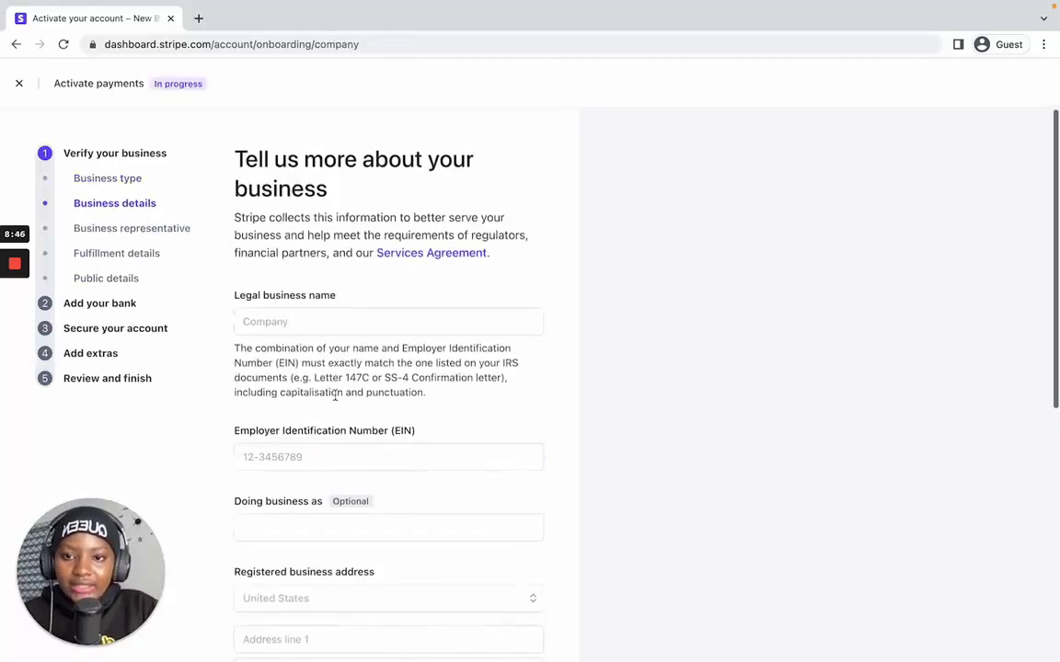
# Step: Enter 'PINORACLE, LLC' as the legal business name
pyautogui.click(311, 318)
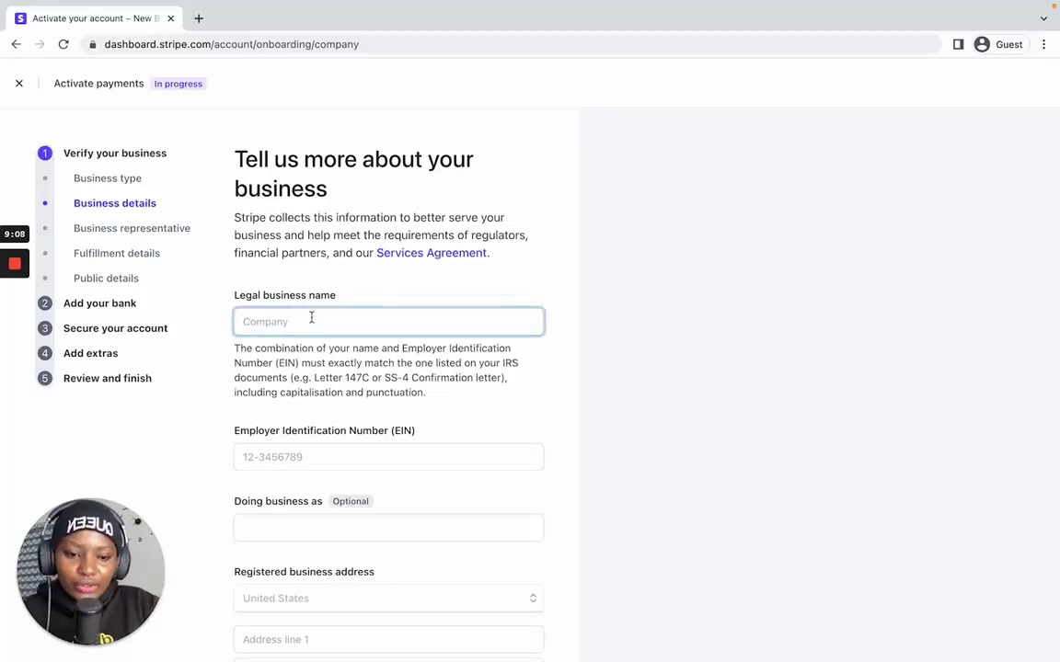
pyautogui.write('PINO')
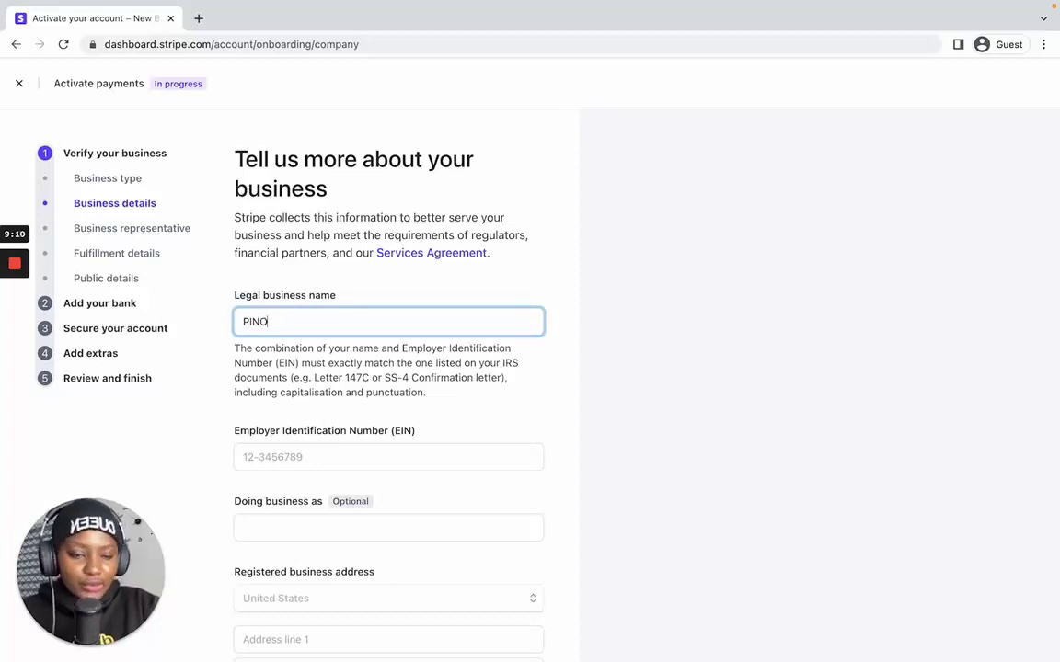
pyautogui.write('RAC')
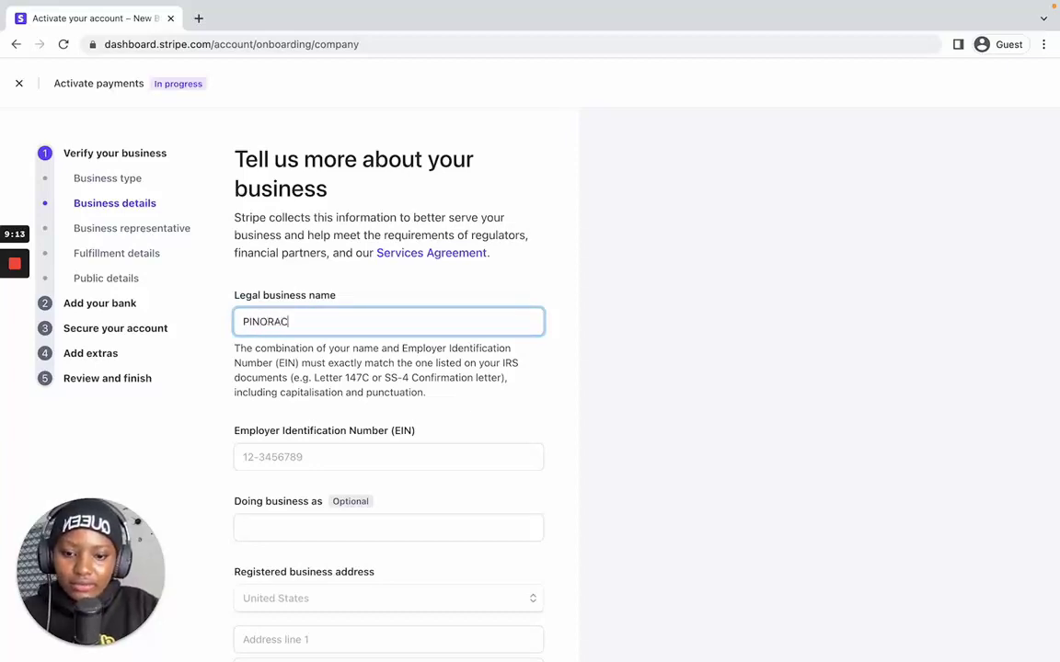
pyautogui.write('LE, LLC')
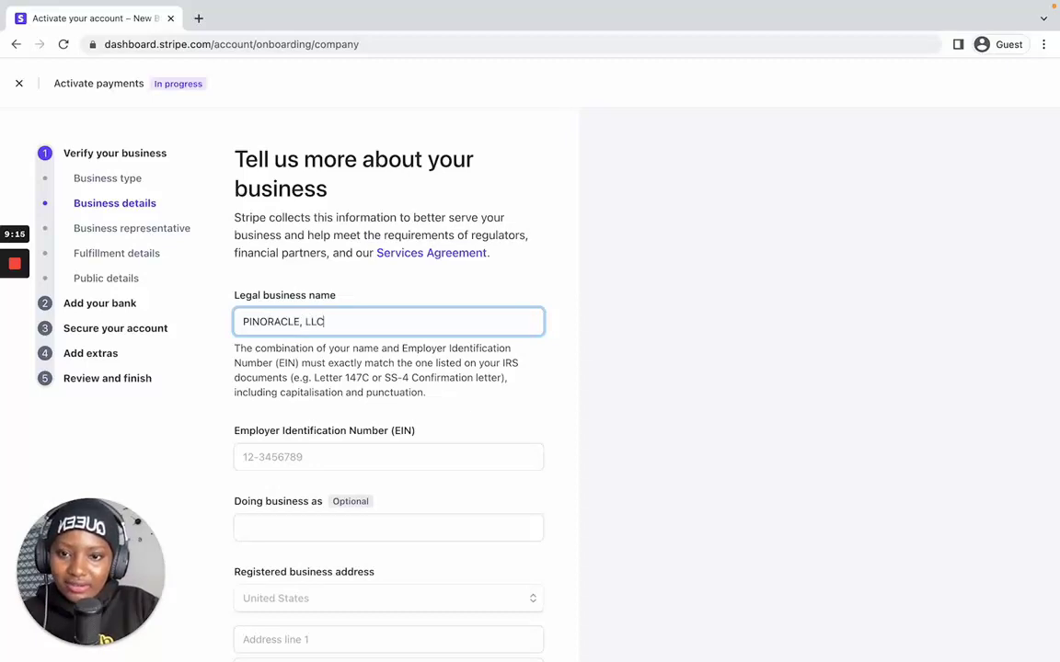
pyautogui.click(332, 357)
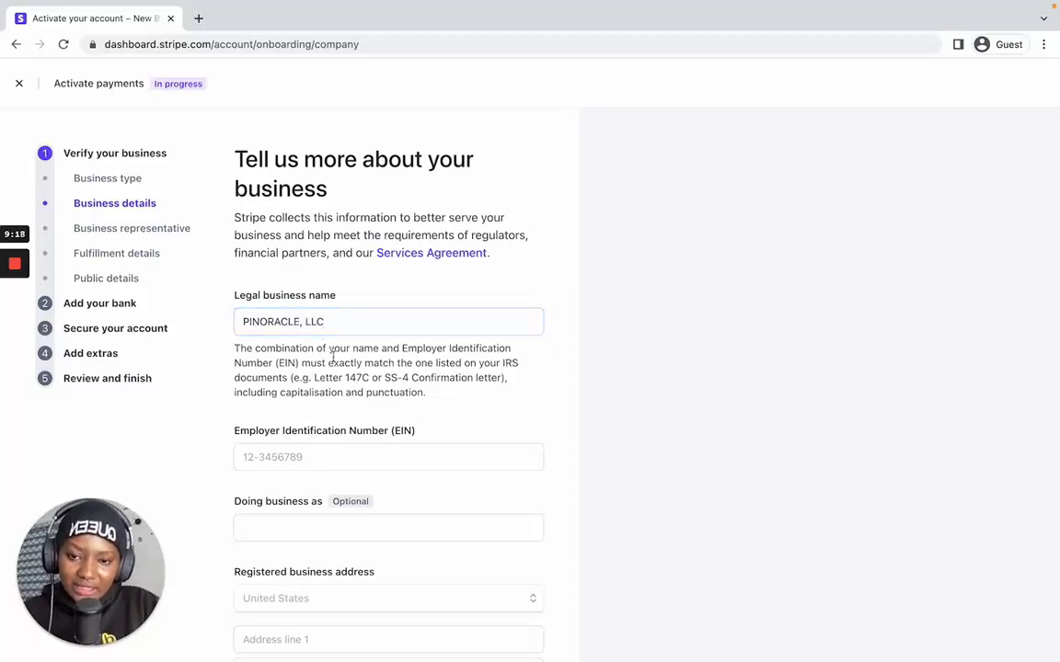
pyautogui.scroll(-1, 332, 357)
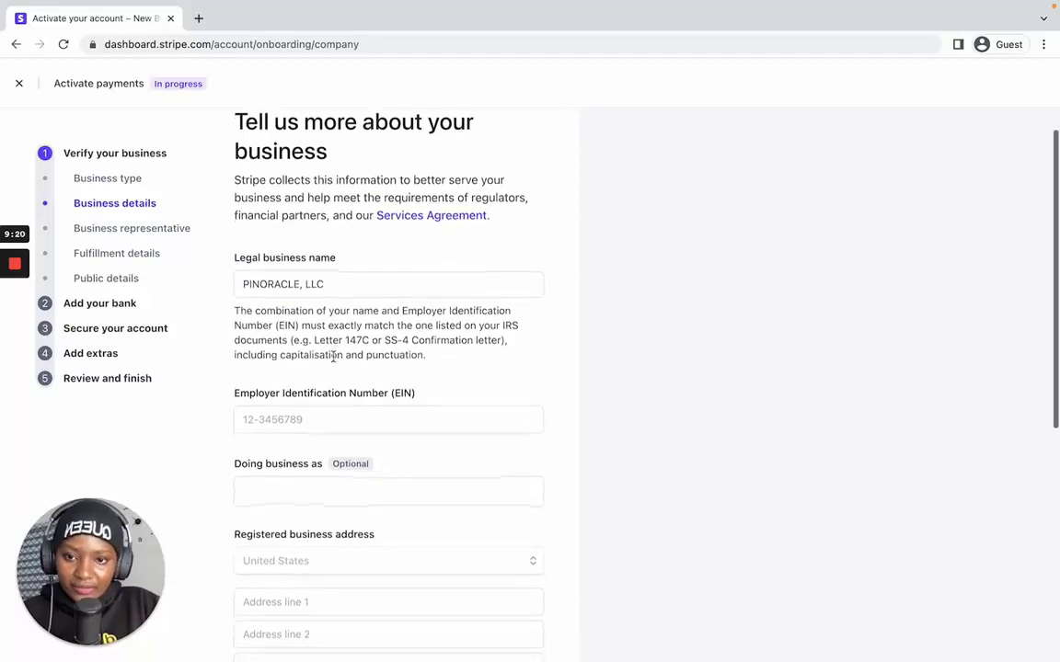
# Step: Leave the Employer Identification Number field blank
pyautogui.moveTo(335, 414)
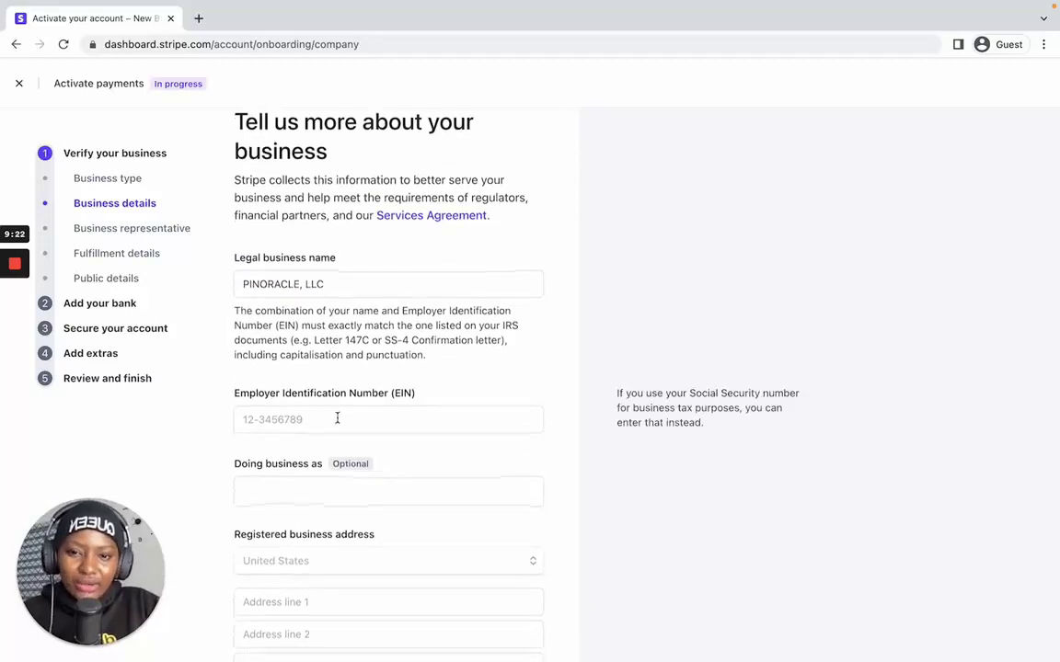
pyautogui.click(338, 421)
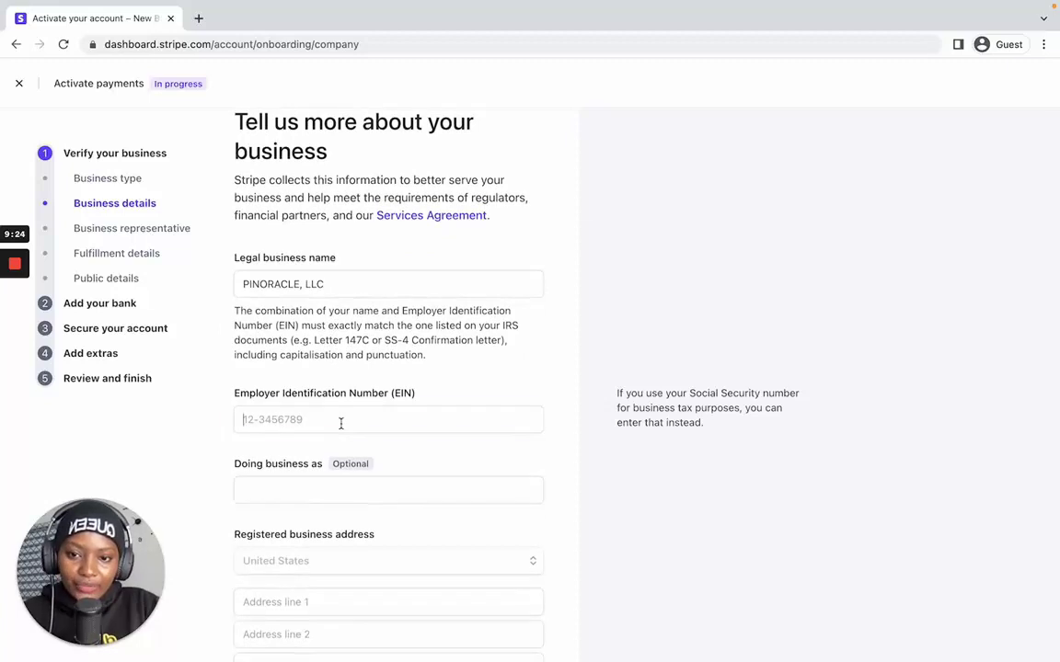
pyautogui.scroll(-2, 366, 388)
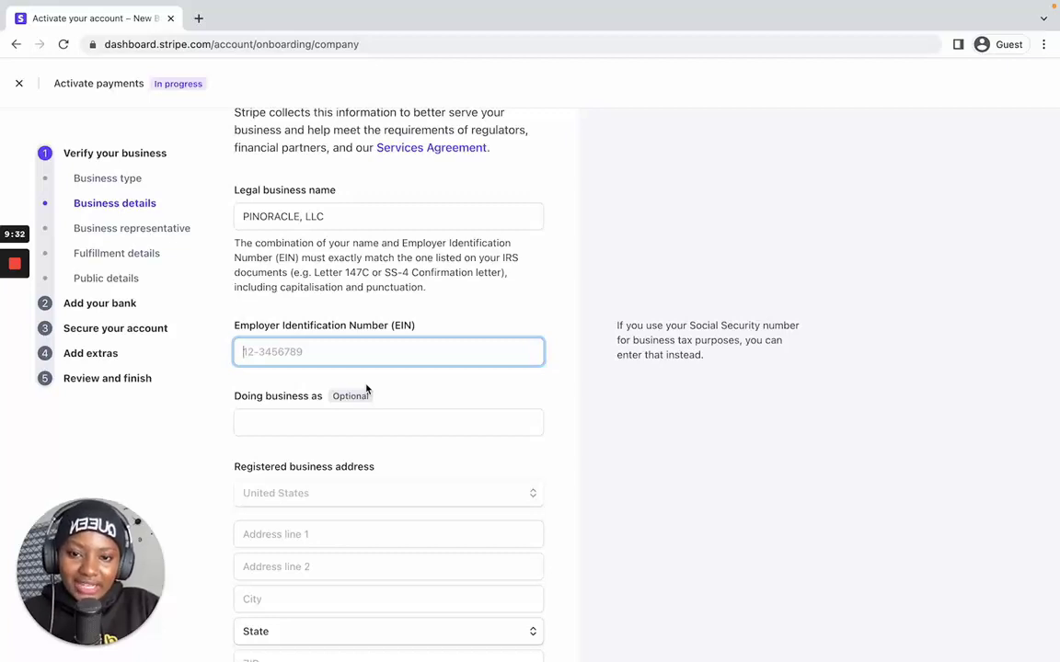
pyautogui.click(357, 308)
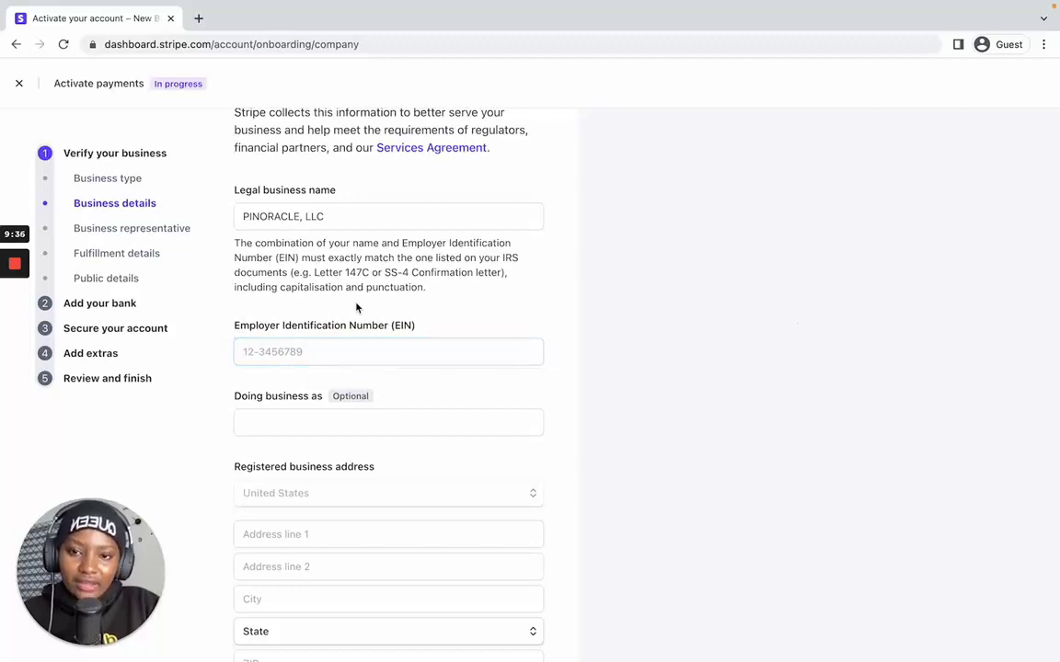
pyautogui.click(357, 307)
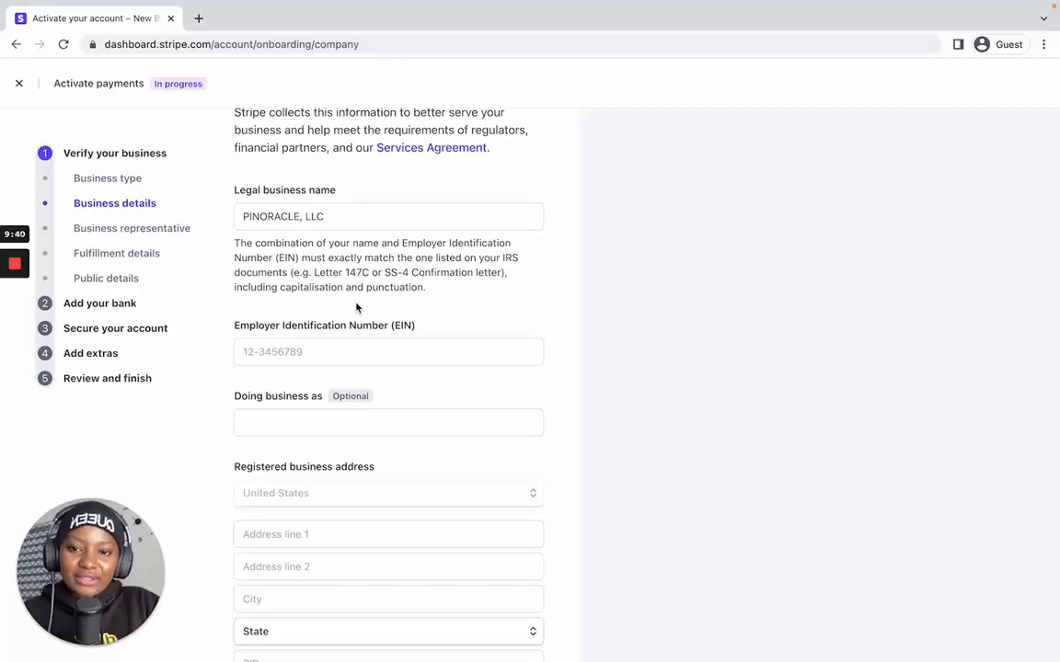
pyautogui.moveTo(387, 332)
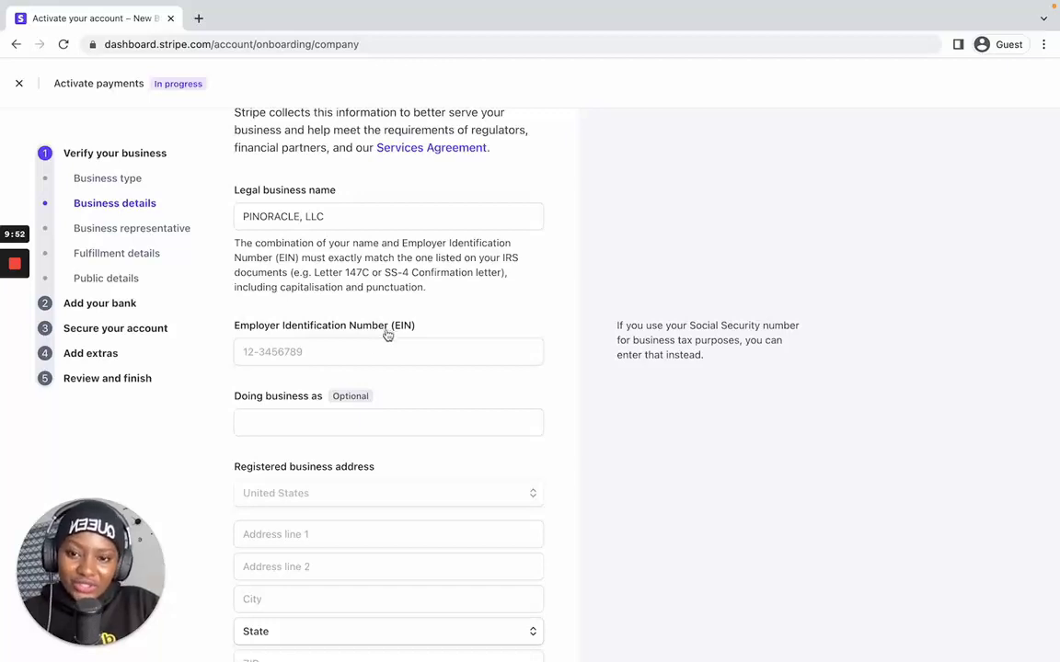
pyautogui.click(375, 346)
pyautogui.scroll(-2, 376, 346)
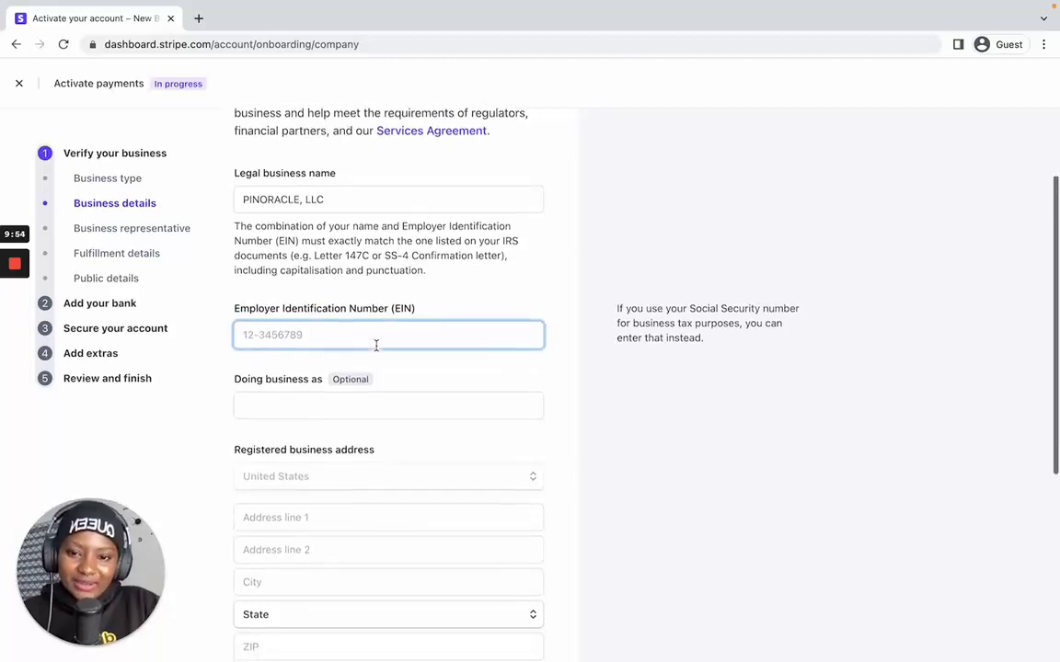
pyautogui.click(375, 349)
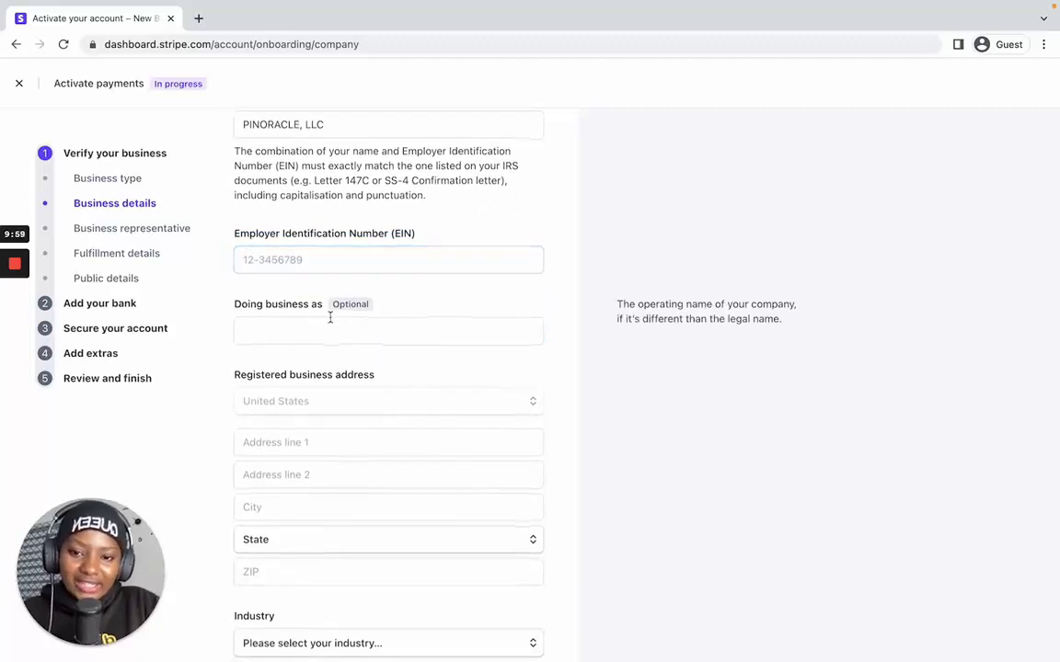
pyautogui.scroll(-2, 331, 318)
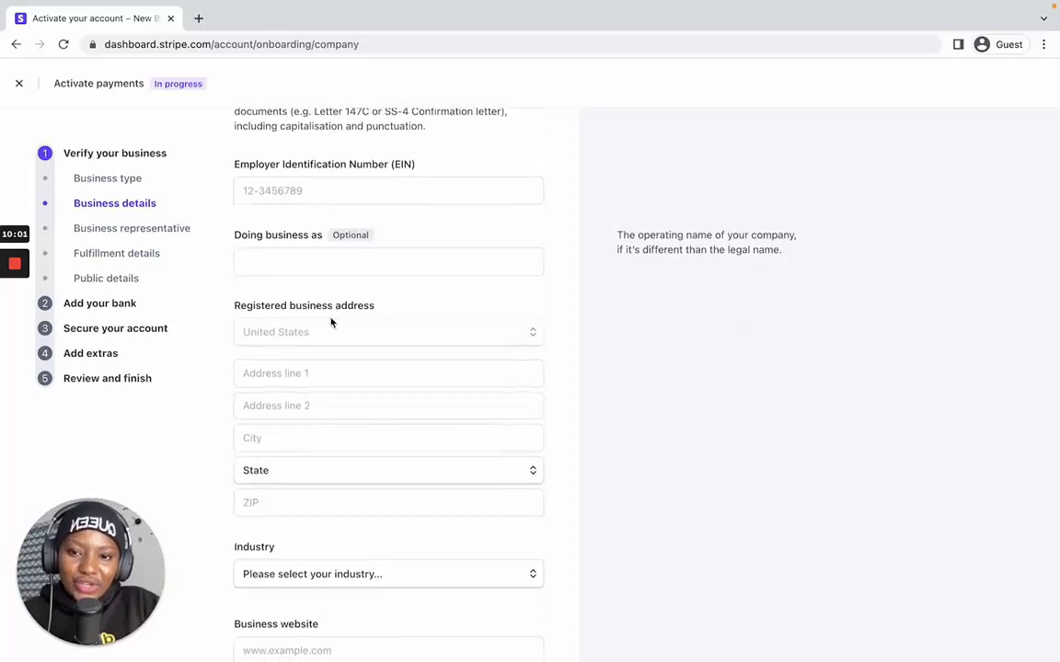
# Step: Leave the registered business address blank and open the Industry list
pyautogui.click(344, 374)
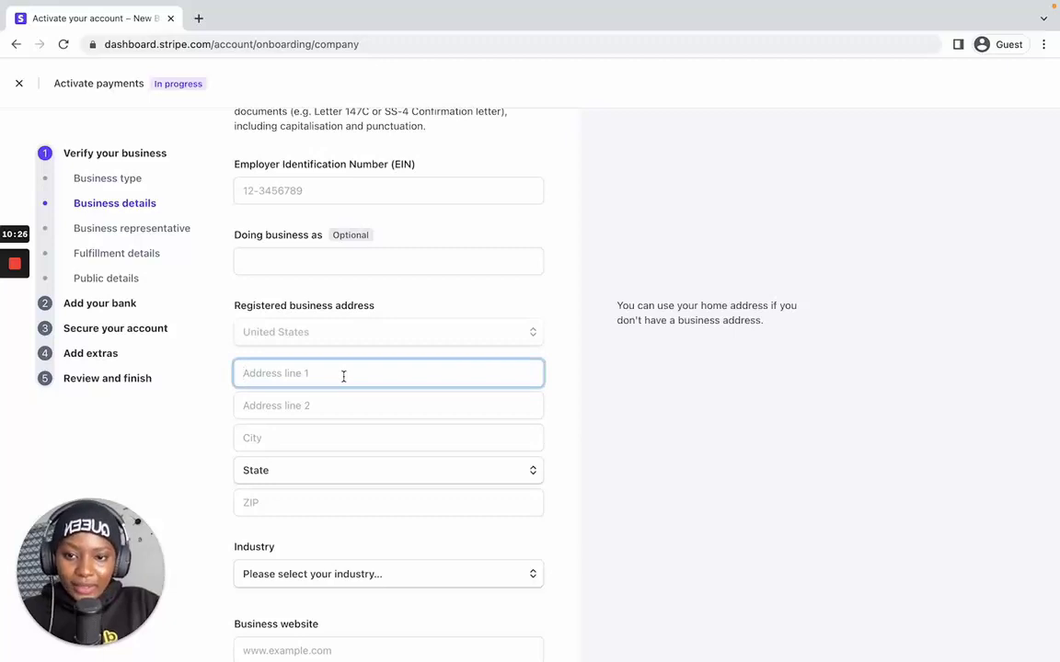
pyautogui.scroll(-2, 340, 429)
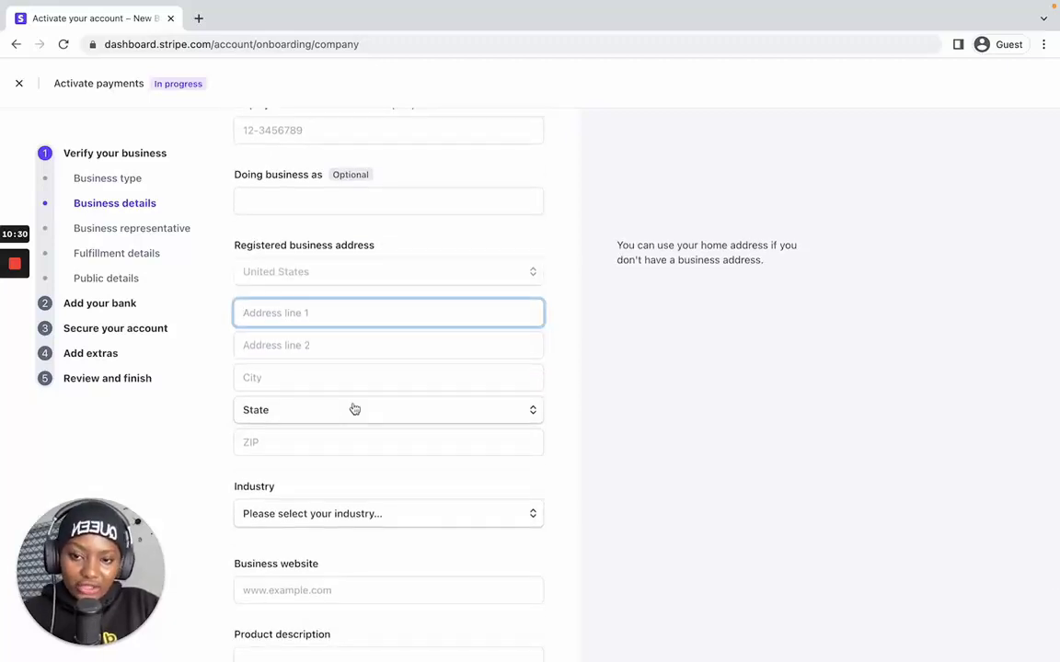
pyautogui.scroll(-3, 349, 408)
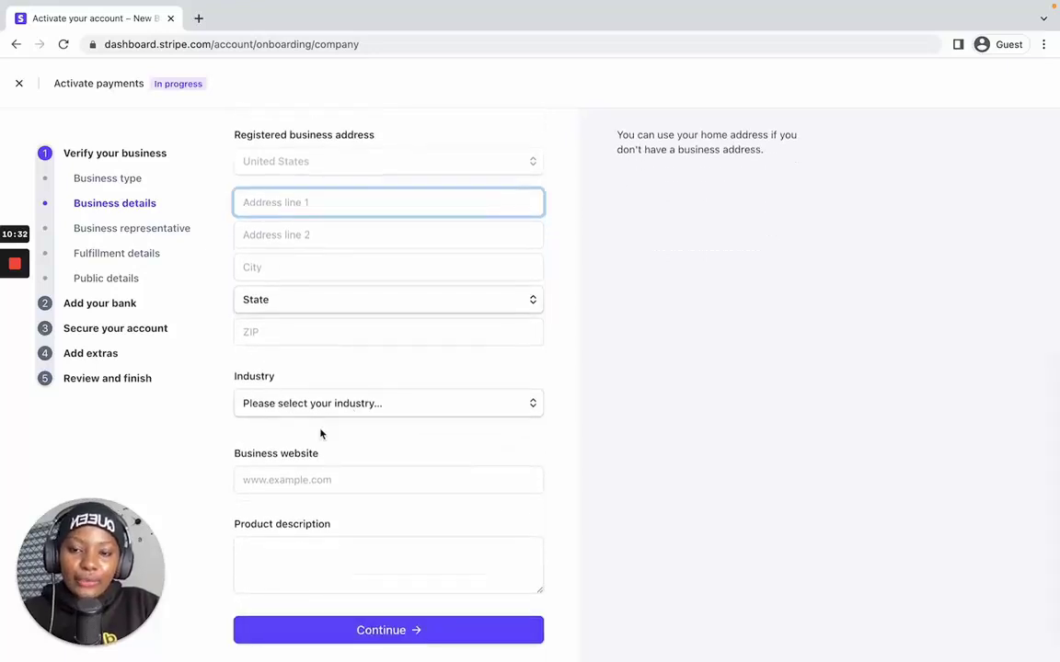
pyautogui.click(316, 409)
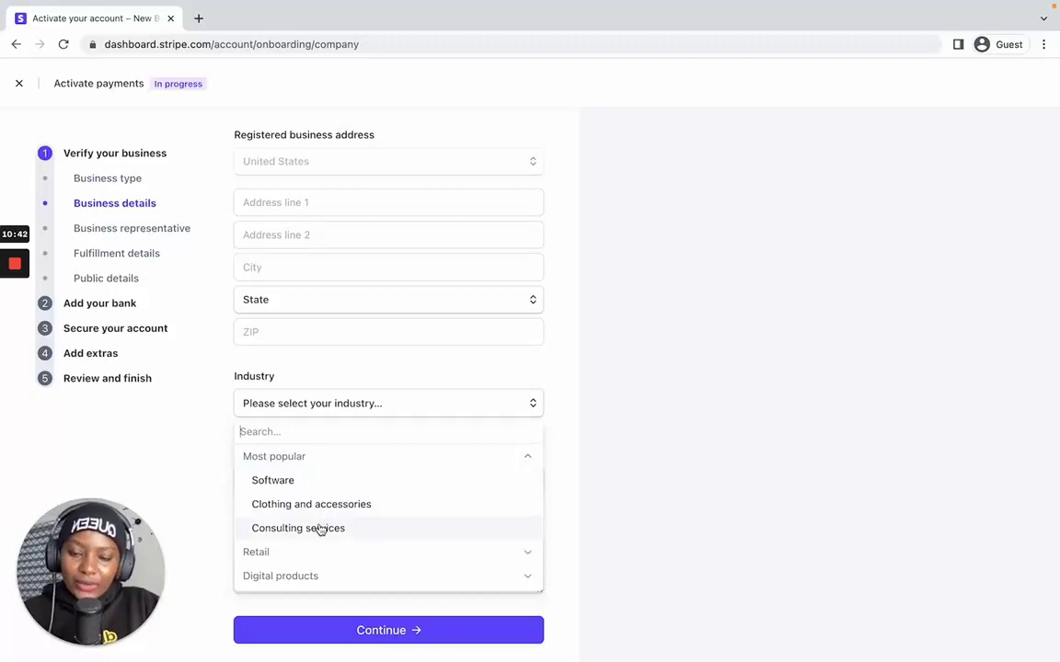
# Step: Browse the Digital products industry category, then close the list without choosing an industry
pyautogui.scroll(-2, 318, 515)
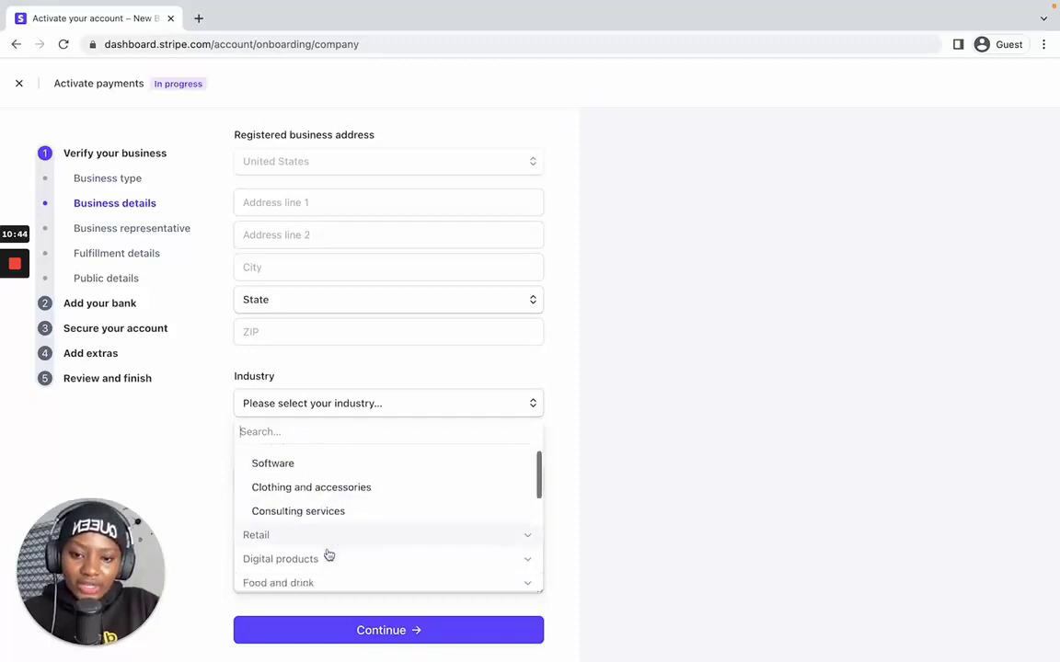
pyautogui.click(332, 544)
pyautogui.scroll(-1, 333, 549)
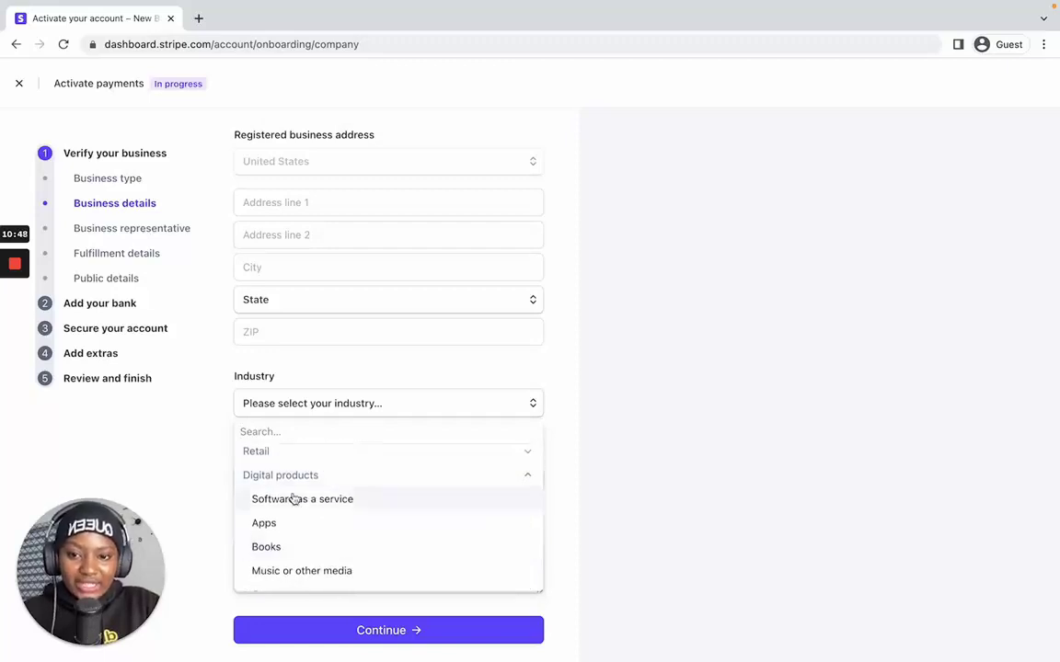
pyautogui.click(225, 470)
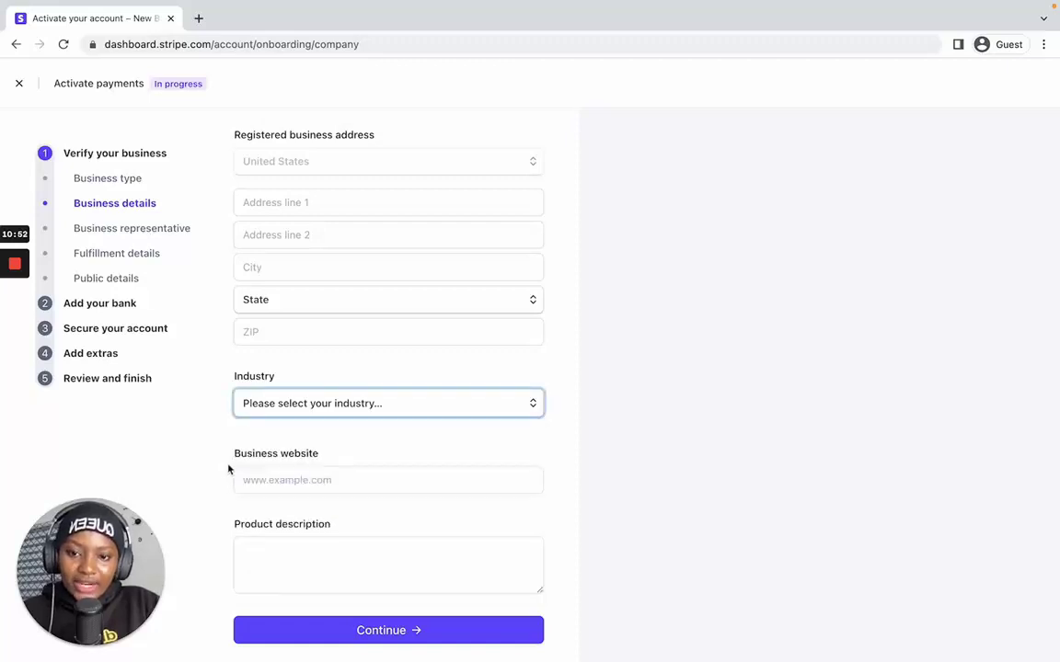
pyautogui.click(287, 481)
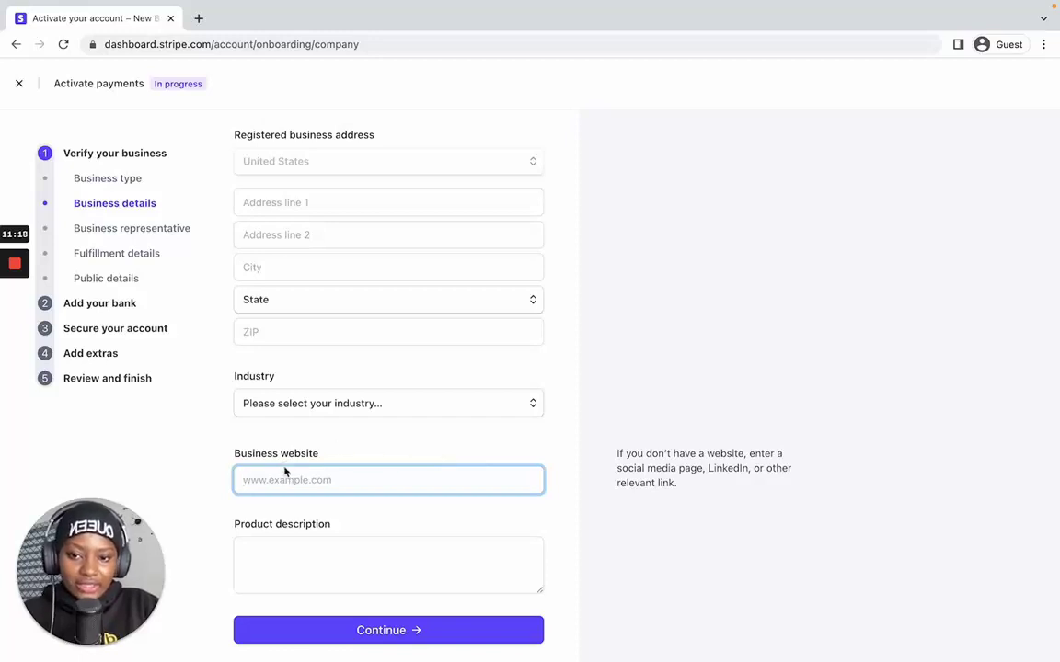
# Step: Describe the product as consulting services and digital products, with customers charged on payment
pyautogui.click(286, 551)
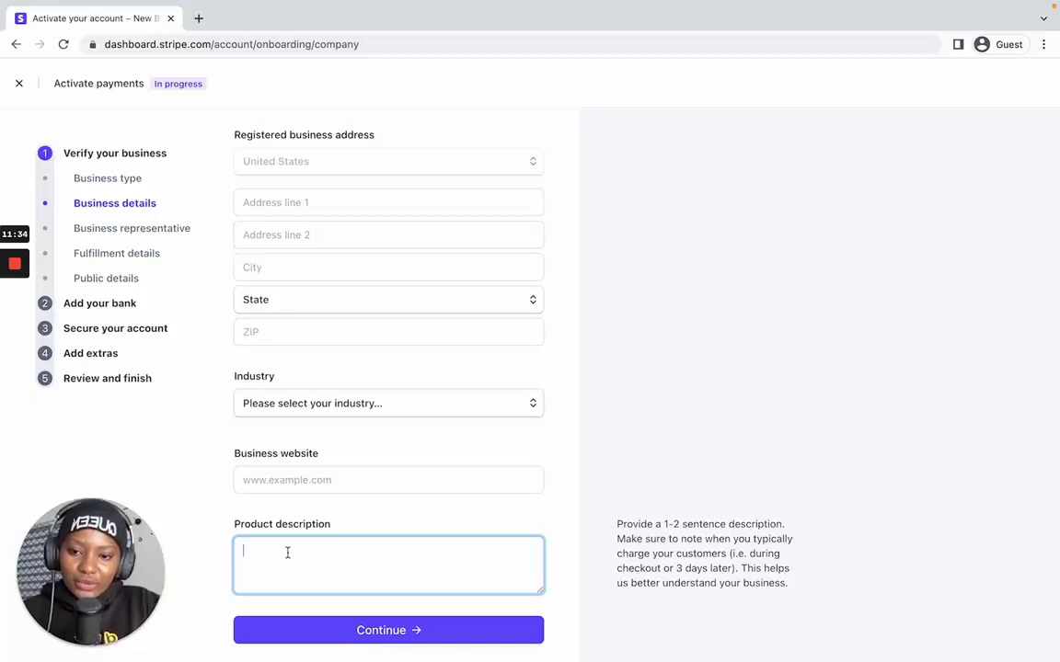
pyautogui.write('My busi')
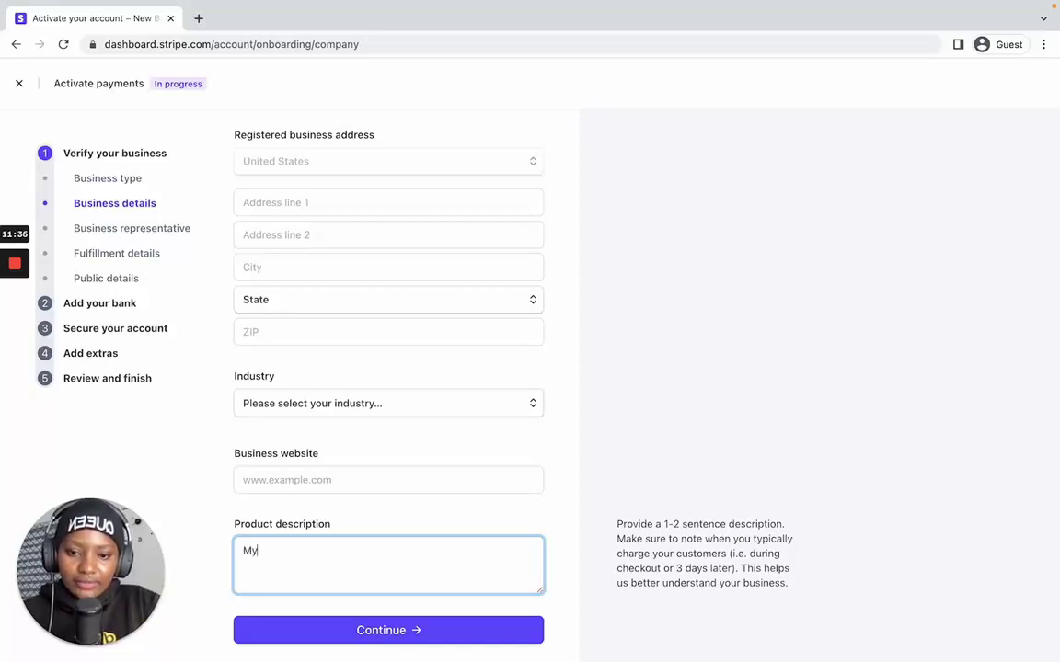
pyautogui.press('BackSpace')
pyautogui.write('in')
pyautogui.press('BackSpace')
pyautogui.write('ness offer cons')
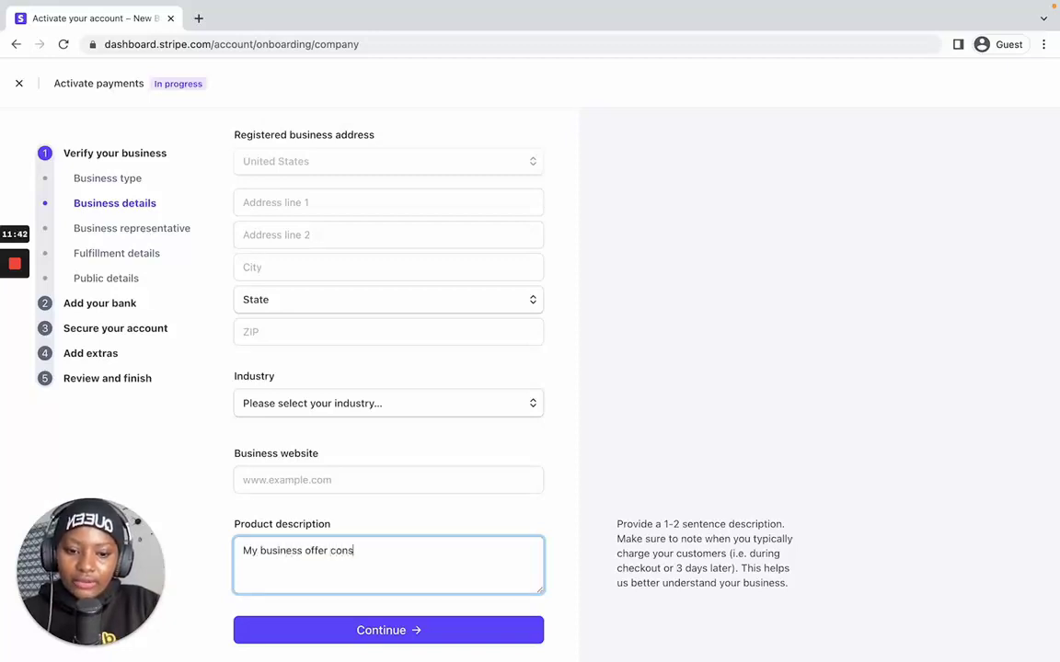
pyautogui.write('ulting service')
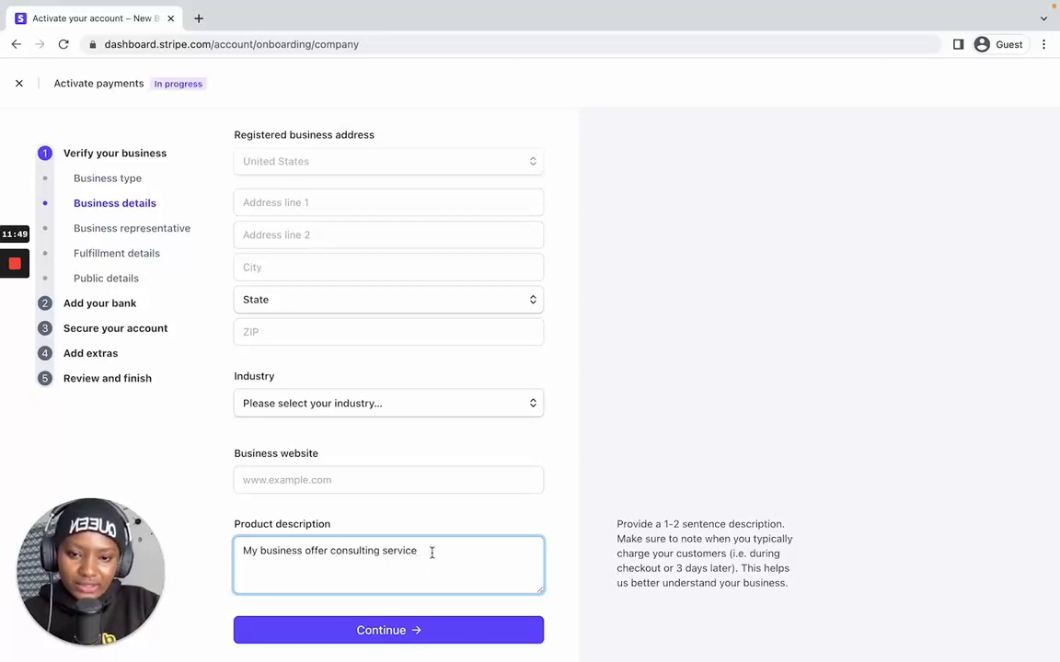
pyautogui.write('s')
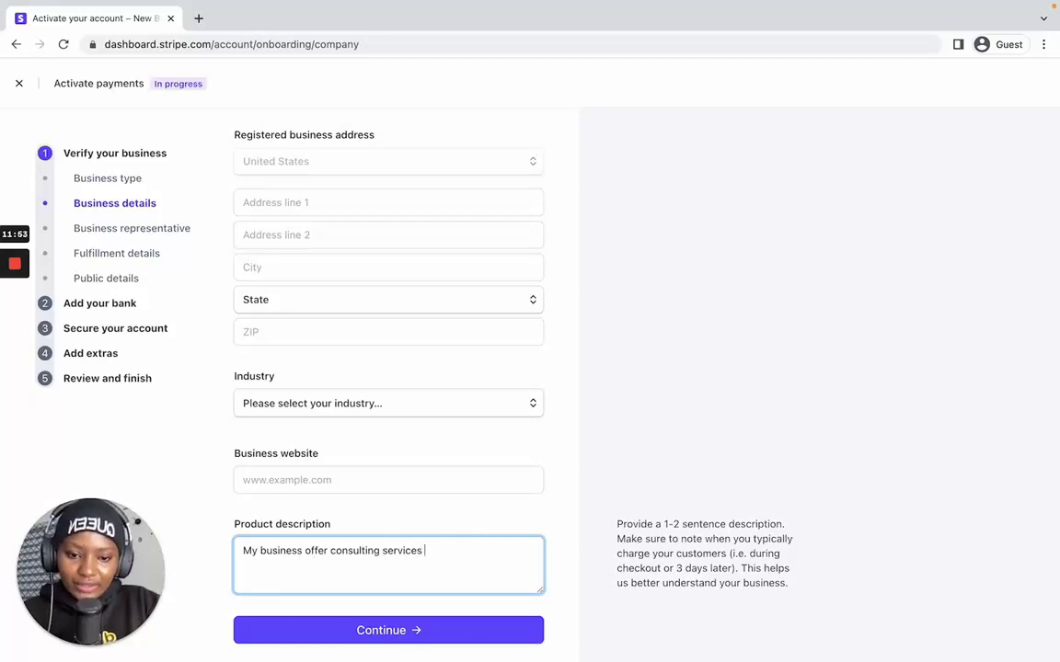
pyautogui.write(' an')
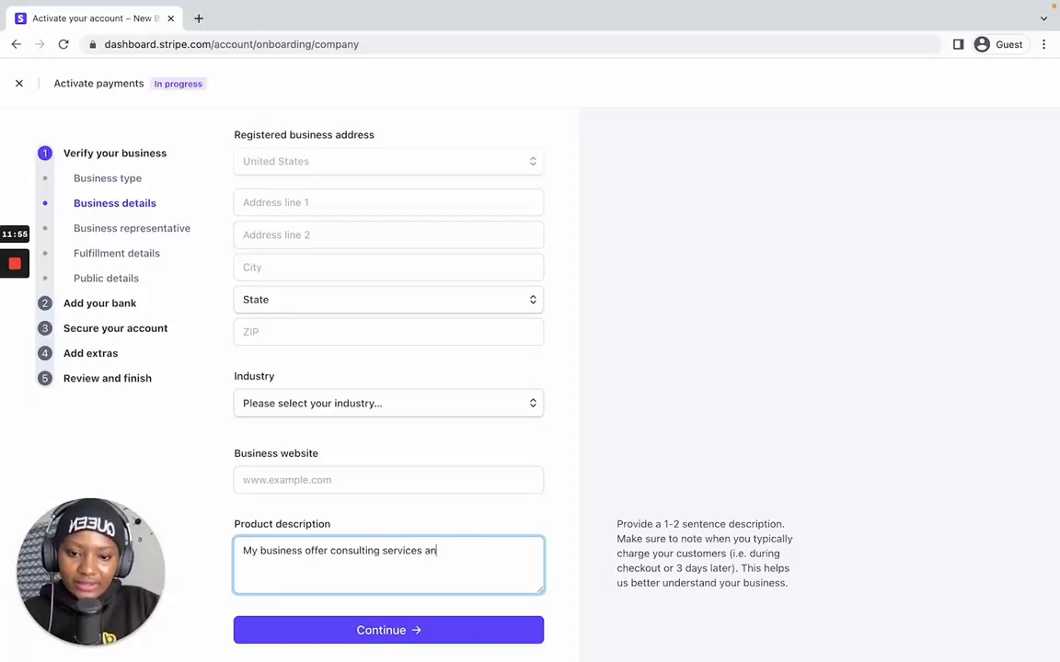
pyautogui.write('d sell d')
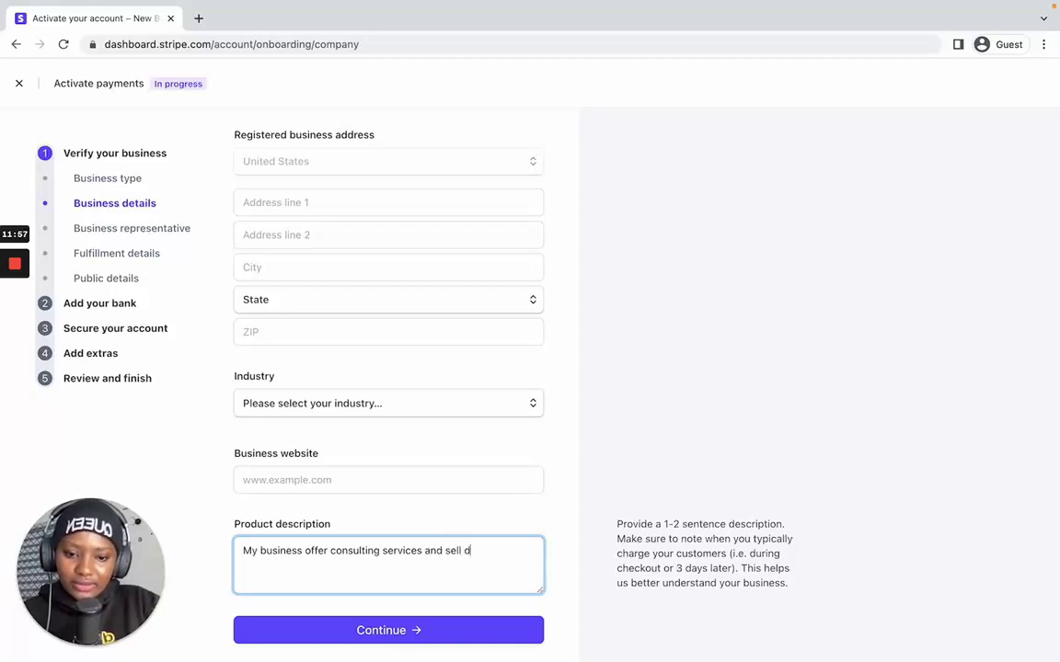
pyautogui.write('igital product')
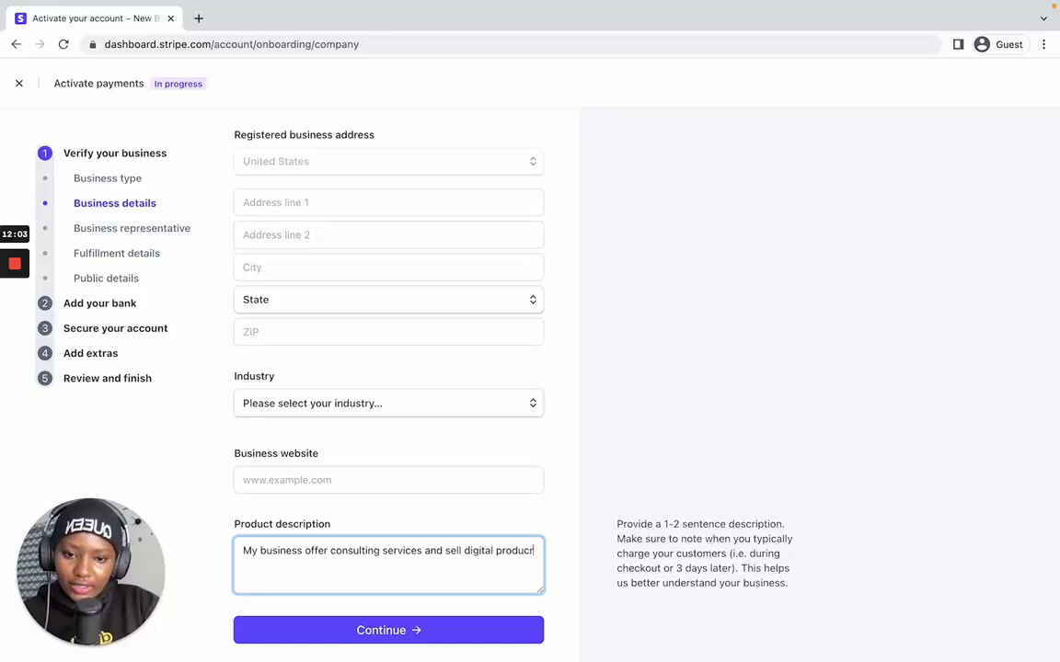
pyautogui.write('s and we charge c')
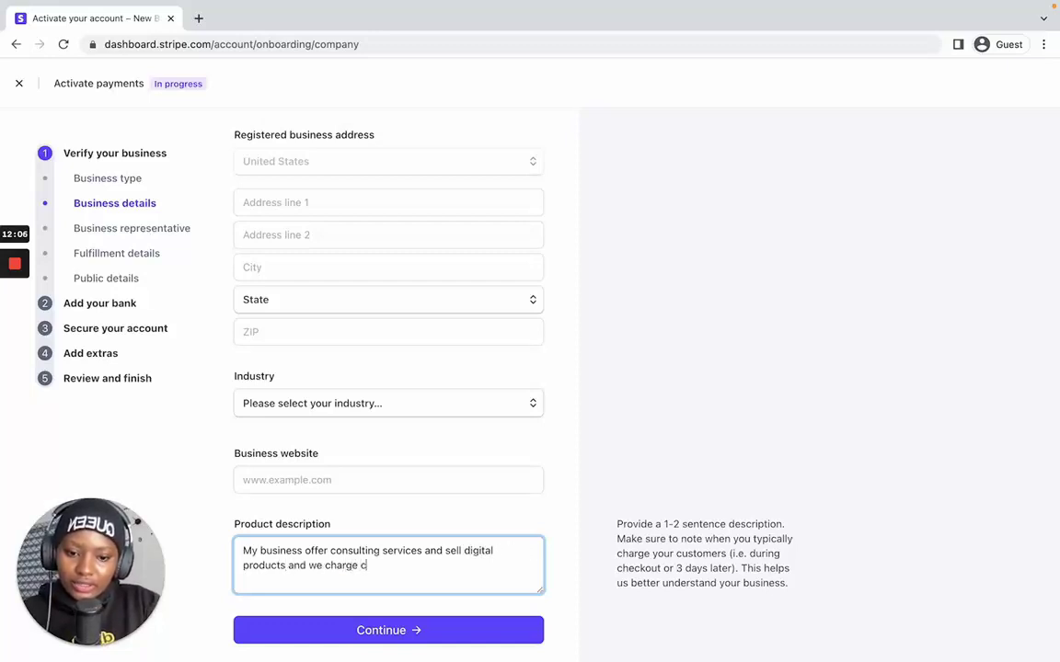
pyautogui.write('ustomers as soon as they pay.')
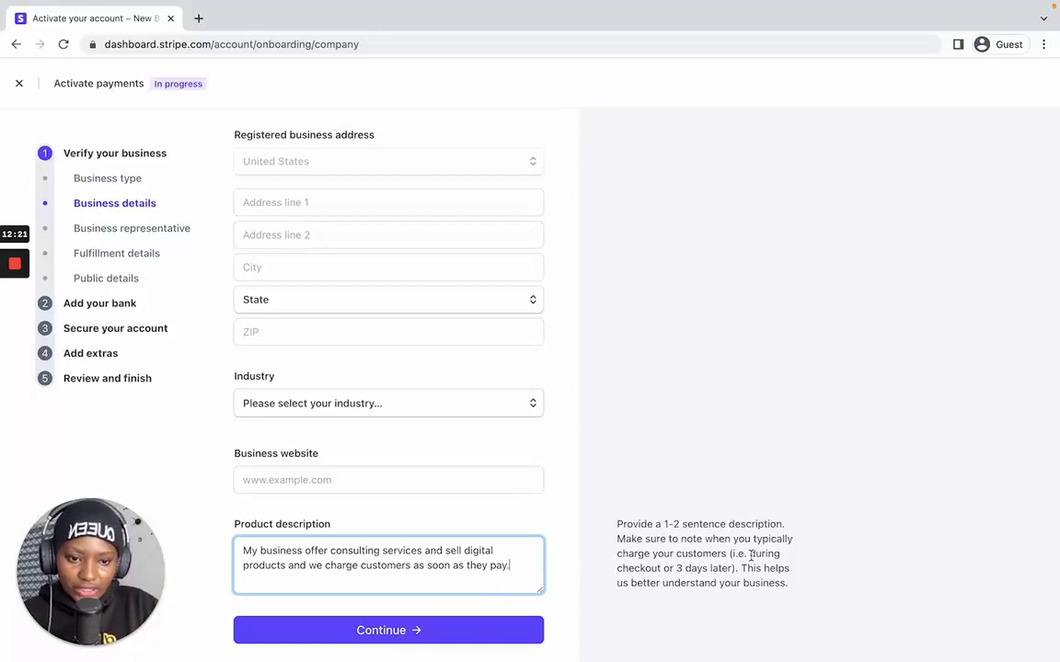
pyautogui.click(425, 513)
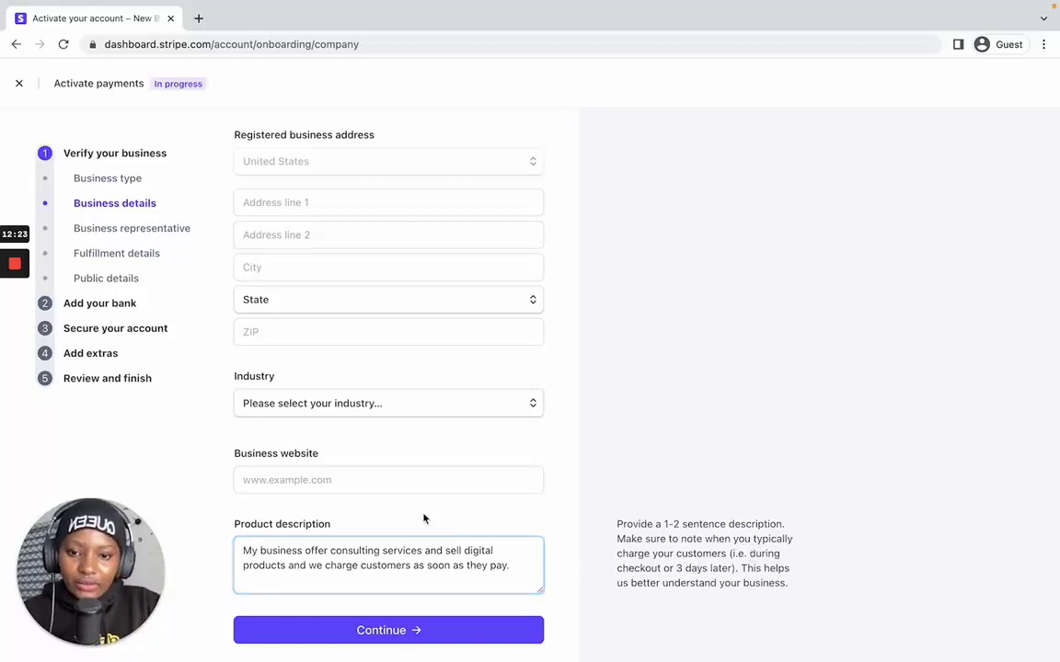
pyautogui.scroll(4, 338, 257)
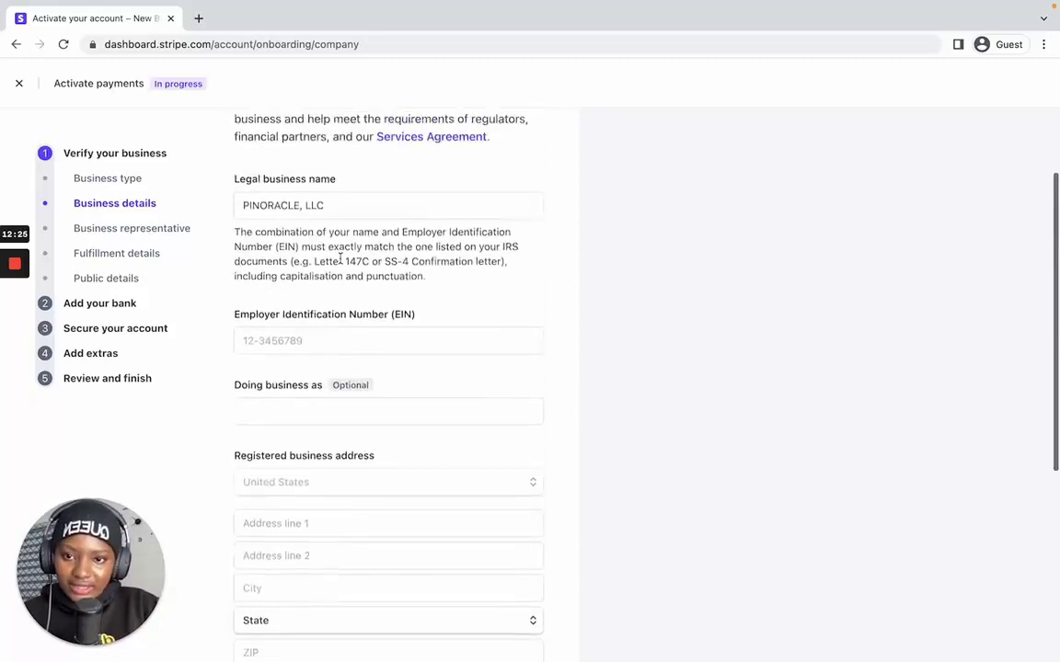
pyautogui.scroll(-4, 341, 261)
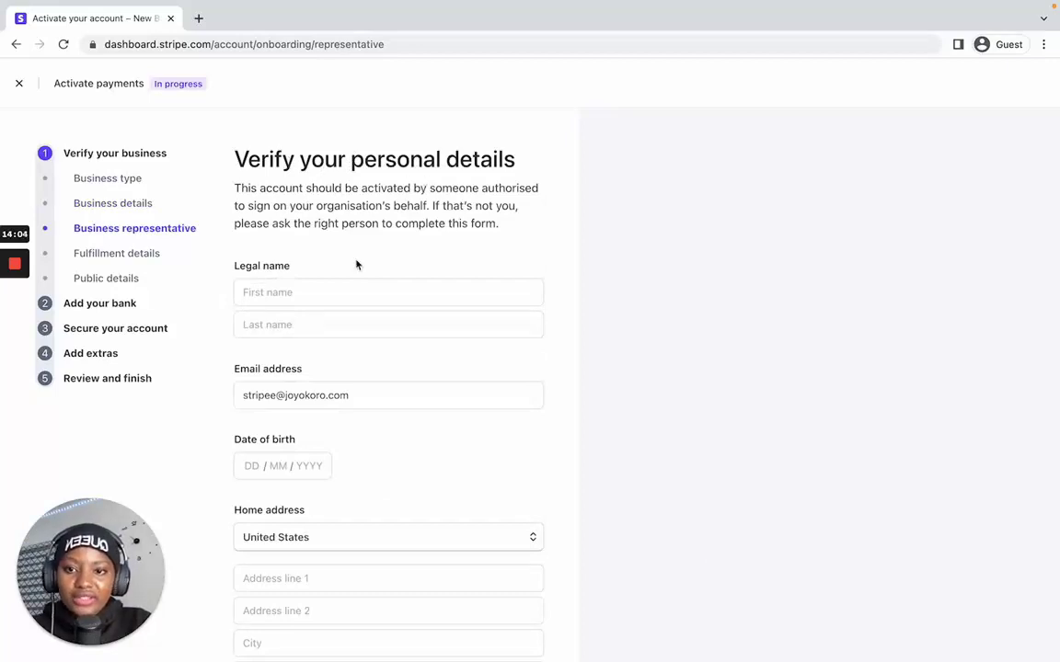
pyautogui.scroll(-1, 357, 263)
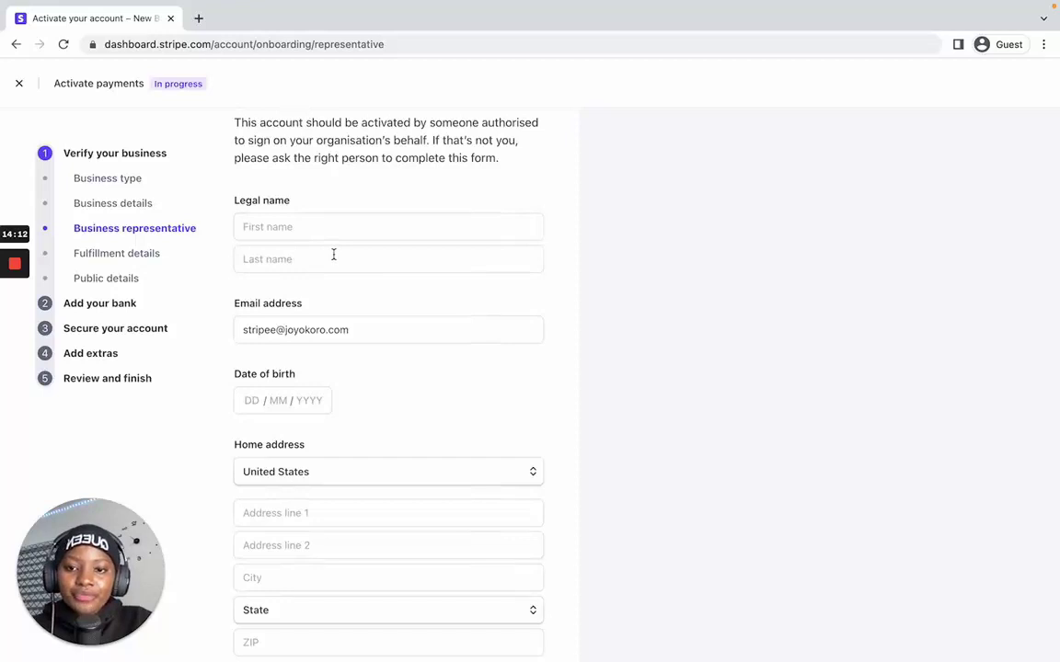
pyautogui.scroll(-1, 333, 255)
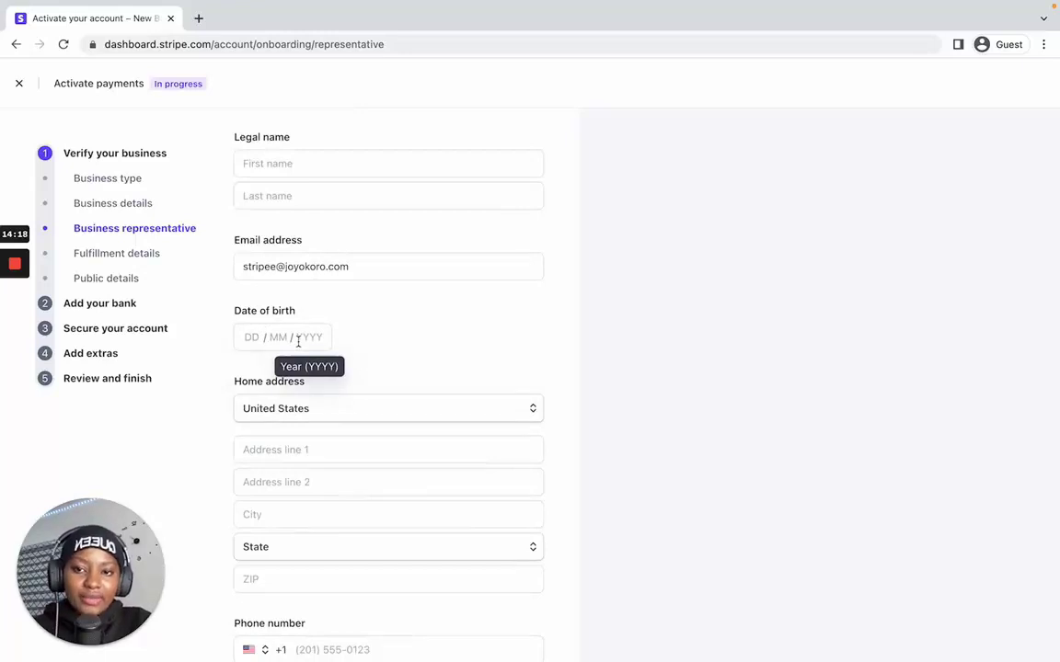
pyautogui.scroll(-1, 355, 357)
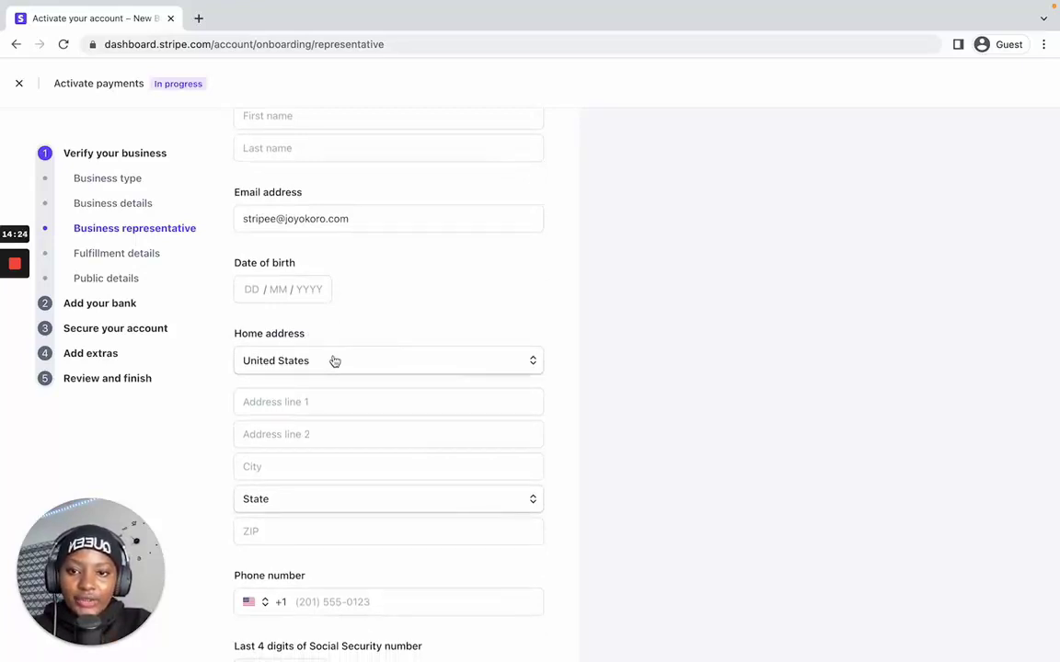
pyautogui.click(335, 361)
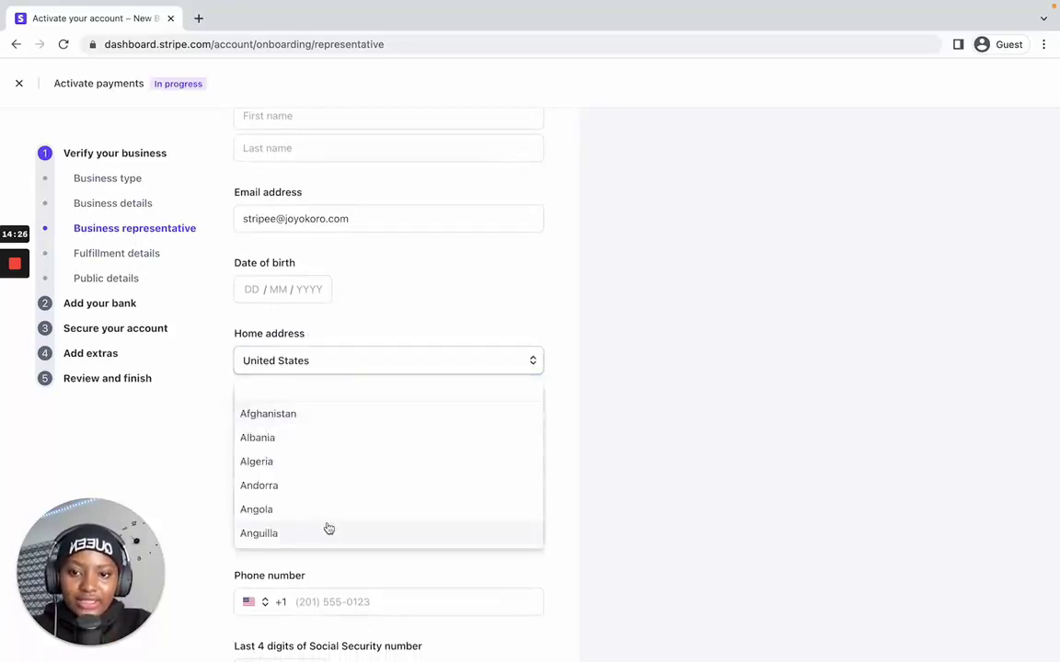
pyautogui.scroll(-6, 326, 527)
pyautogui.scroll(-3, 328, 528)
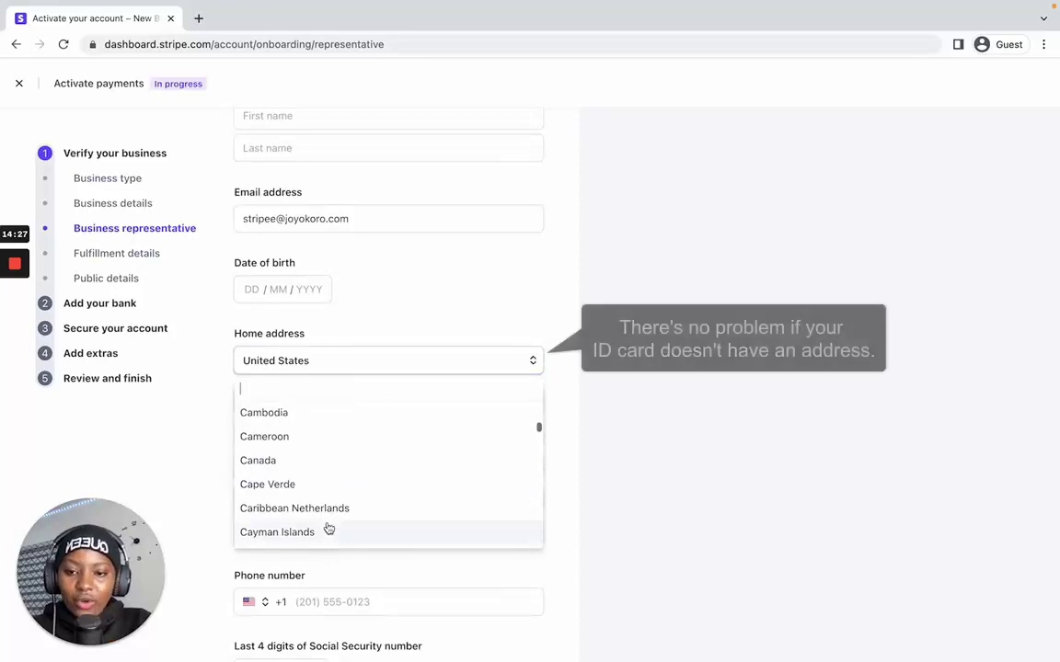
pyautogui.click(218, 464)
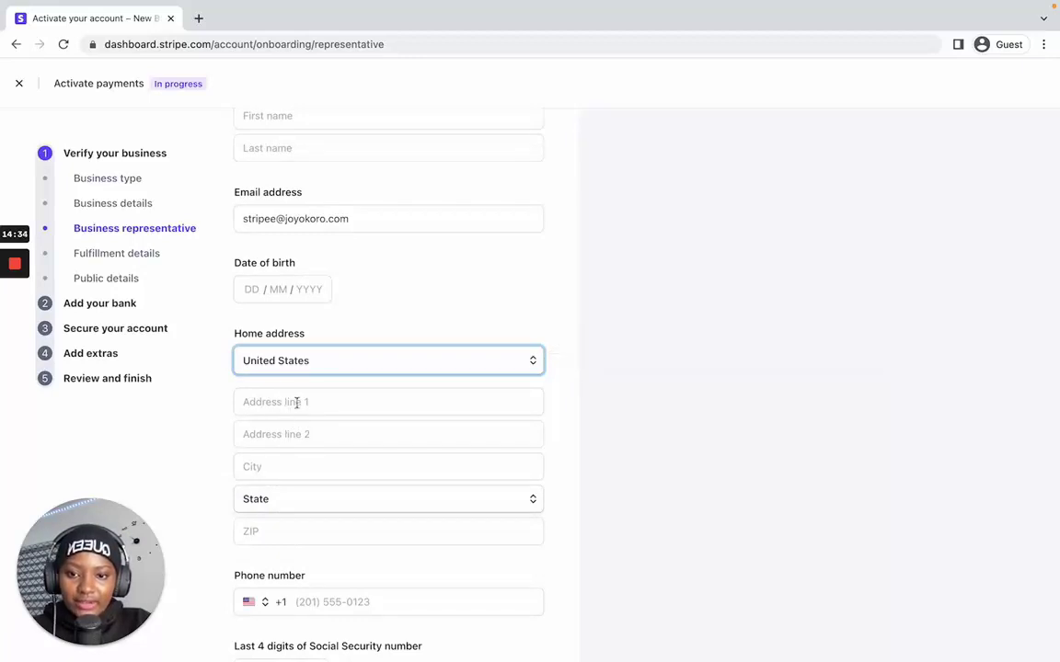
pyautogui.scroll(-2, 331, 515)
pyautogui.scroll(-1, 331, 520)
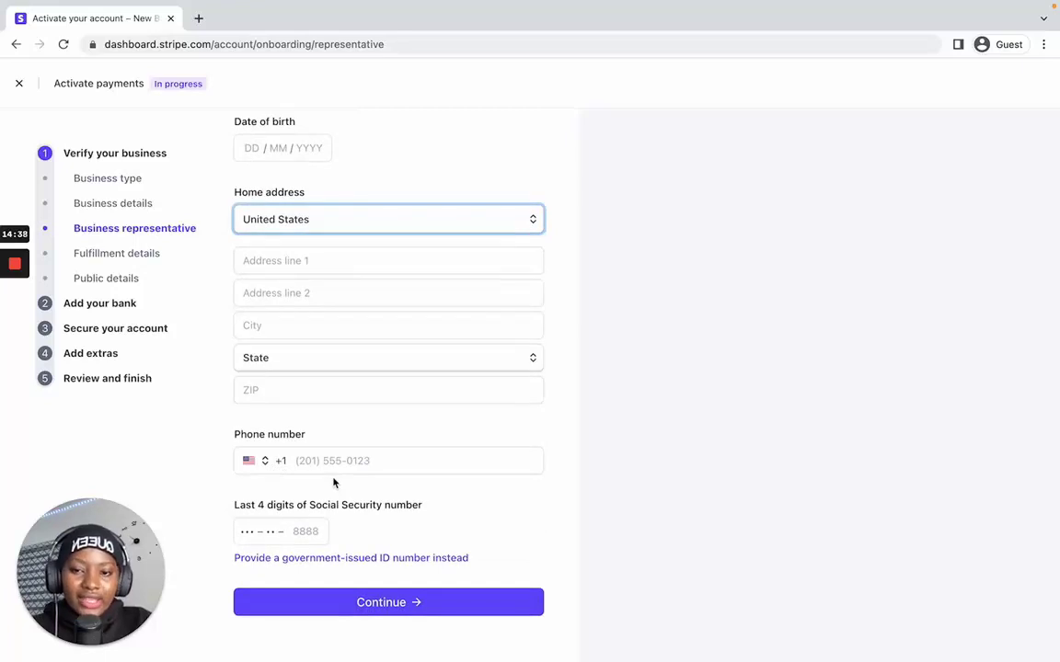
pyautogui.click(248, 467)
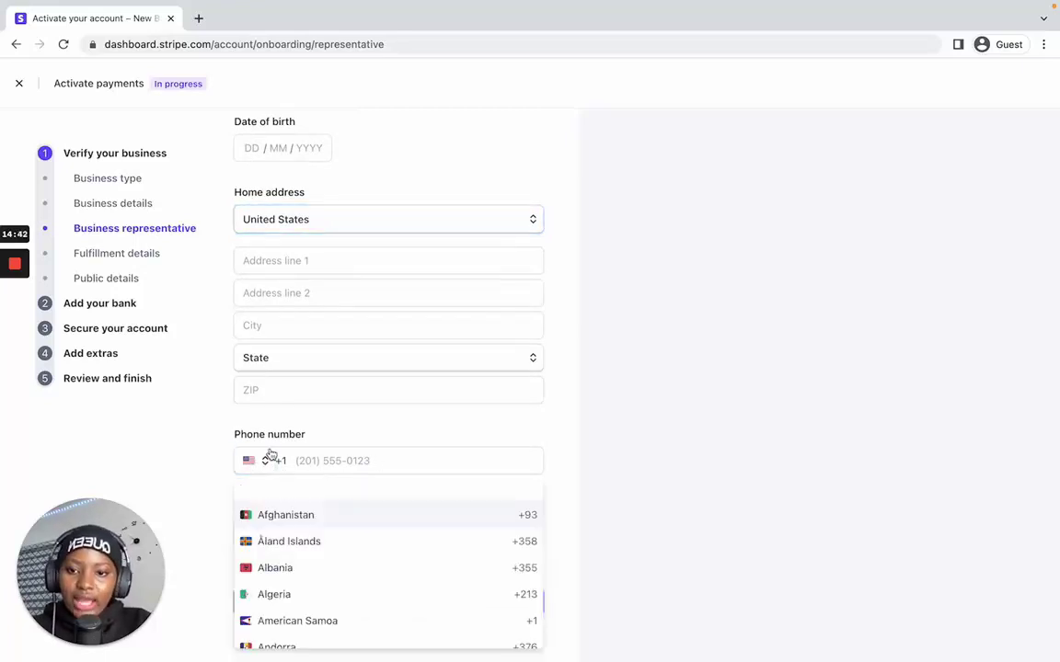
pyautogui.scroll(-5, 409, 549)
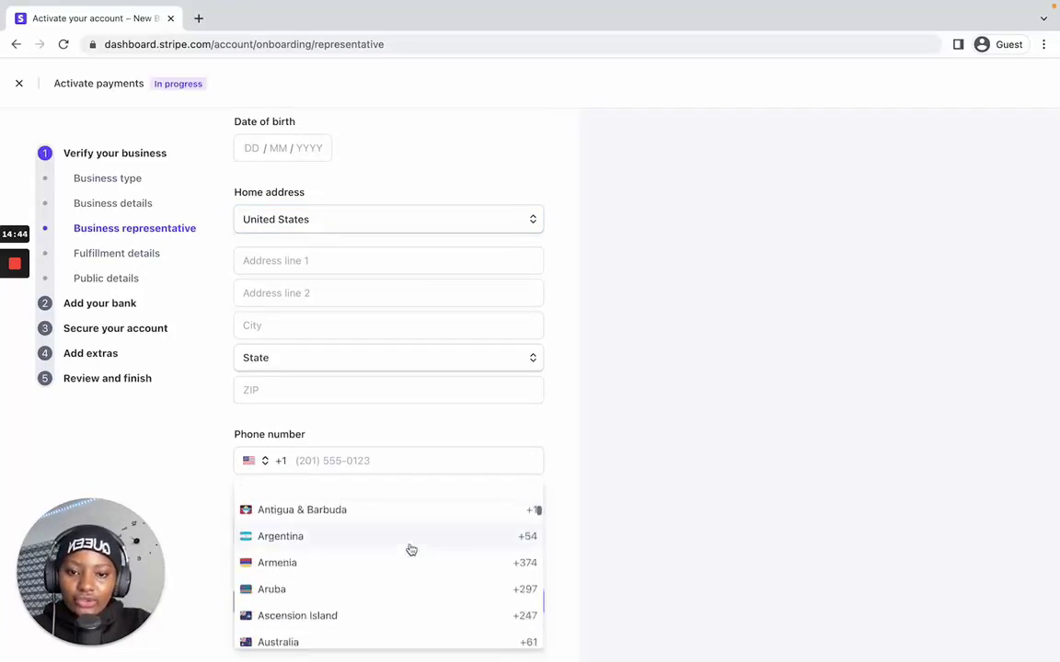
pyautogui.scroll(-8, 411, 549)
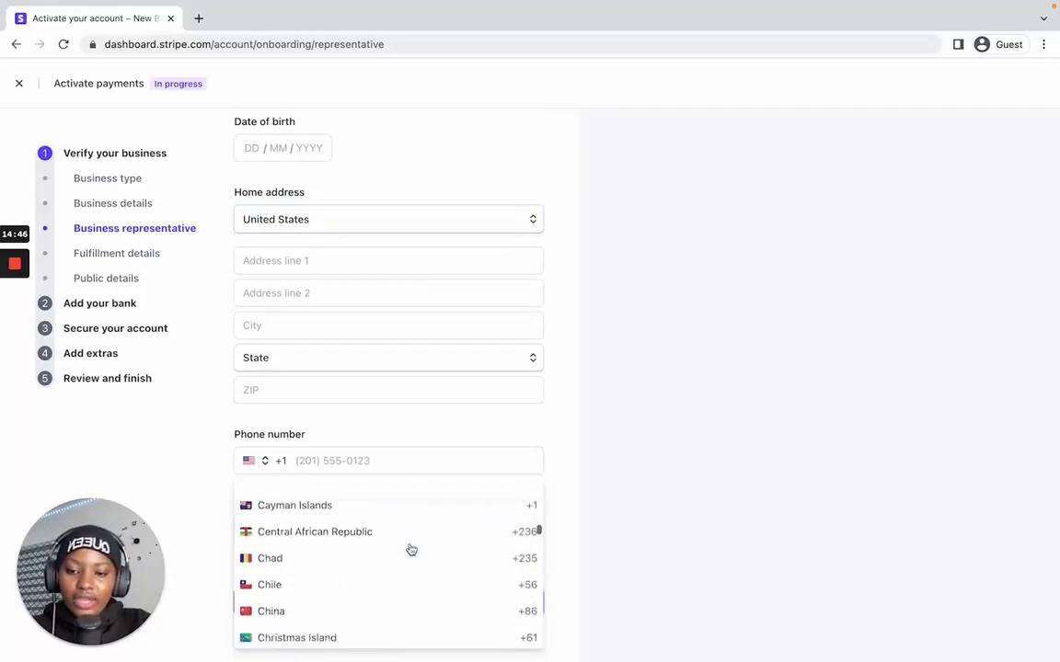
pyautogui.scroll(-2, 411, 550)
pyautogui.click(556, 471)
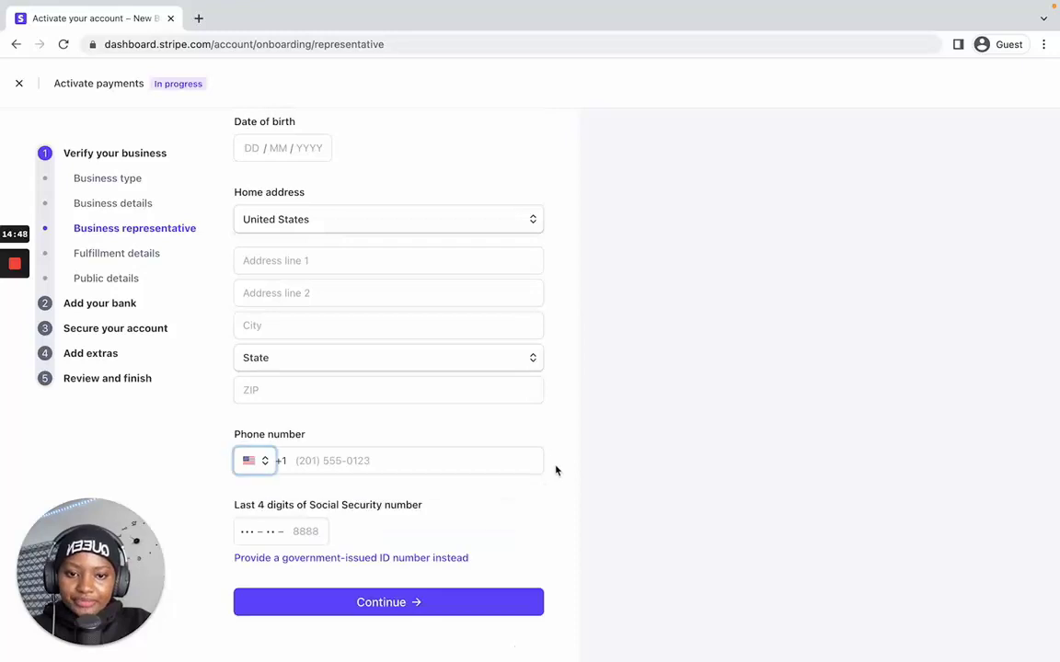
pyautogui.moveTo(360, 521)
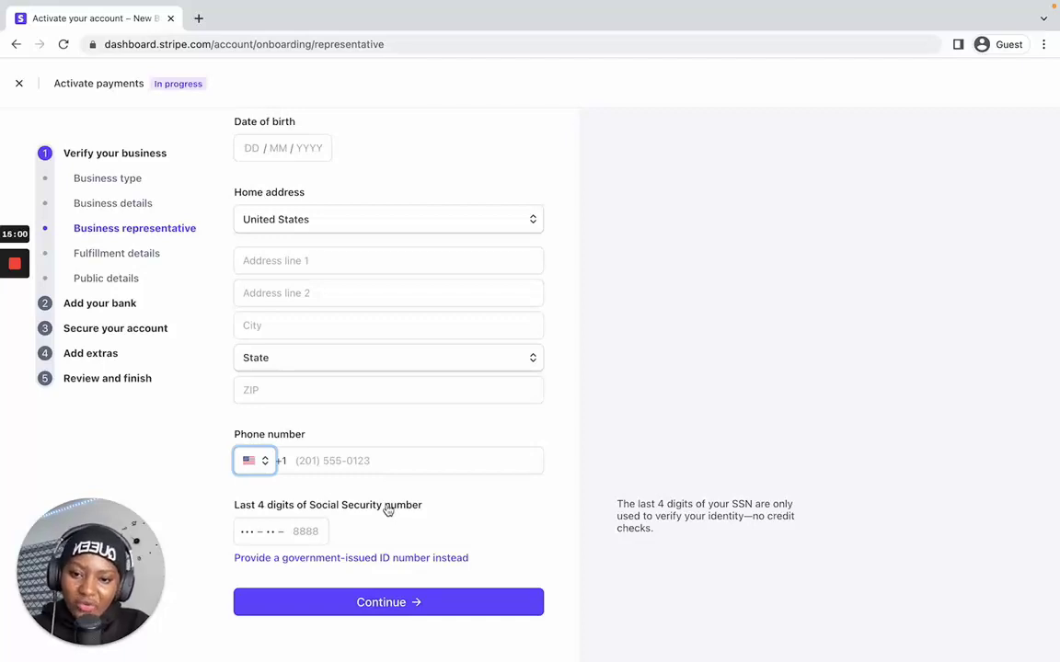
# Step: Switch to the full ID number and set NG as the ID issuing country
pyautogui.click(398, 562)
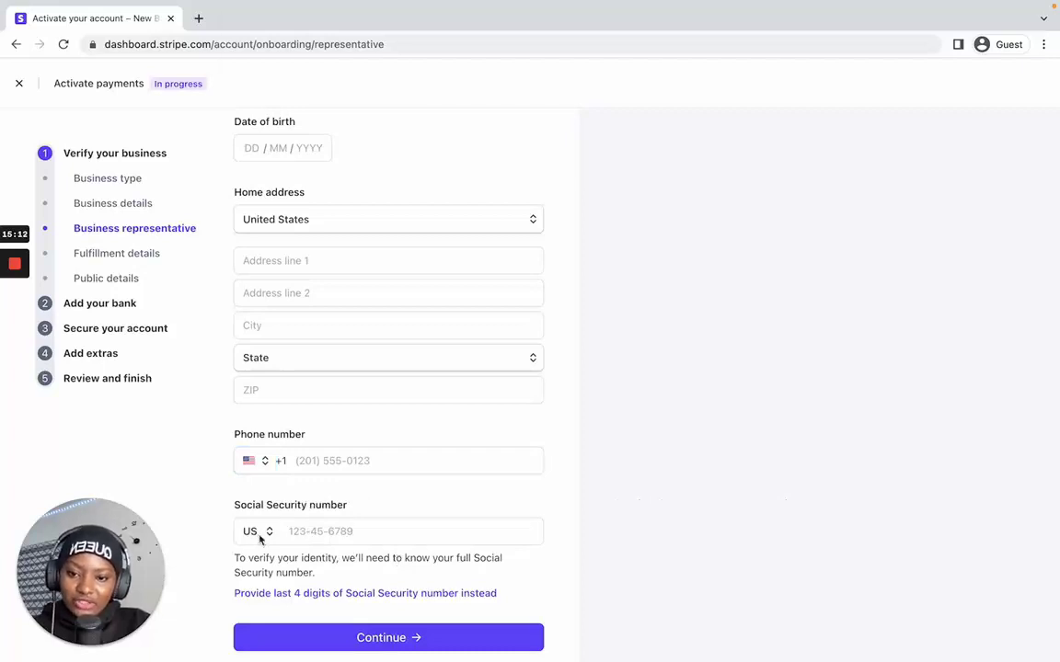
pyautogui.click(260, 539)
pyautogui.scroll(5, 251, 347)
pyautogui.scroll(6, 251, 348)
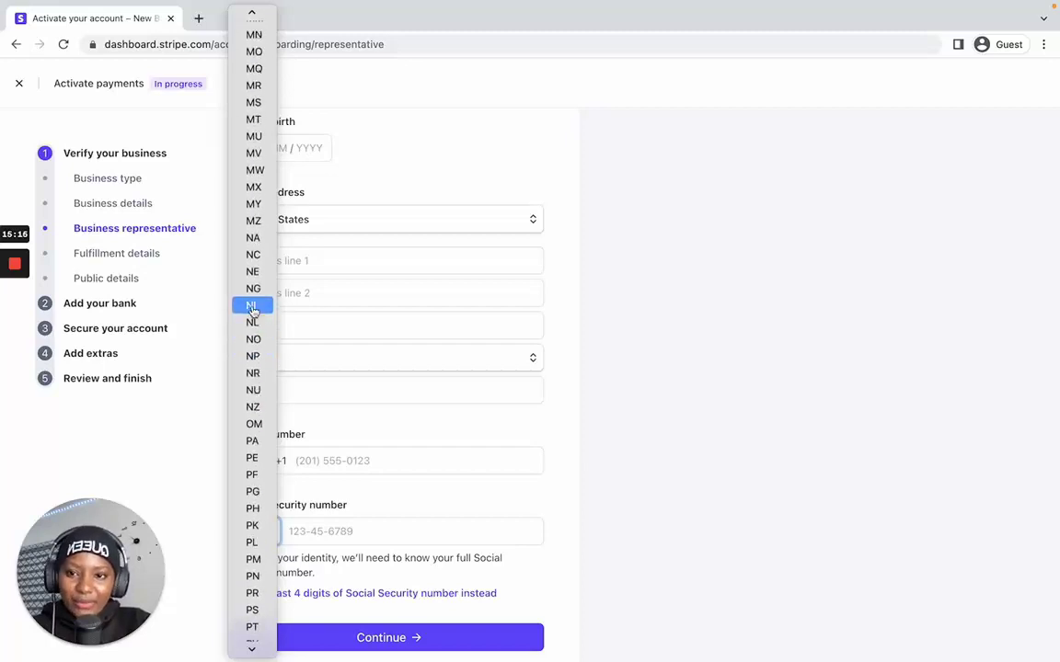
pyautogui.click(254, 292)
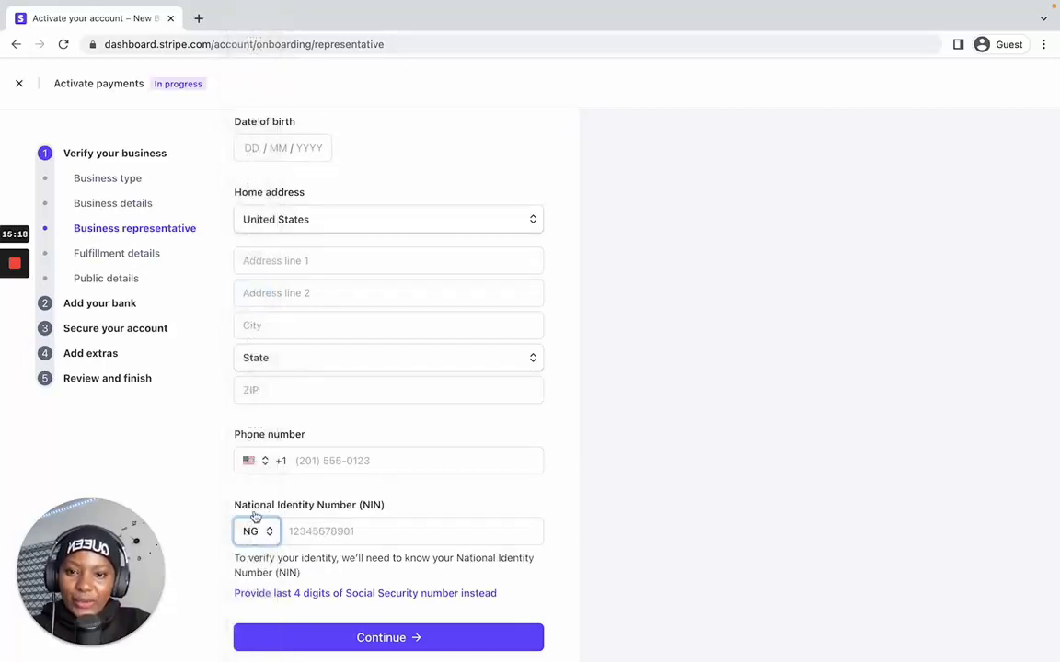
pyautogui.click(365, 531)
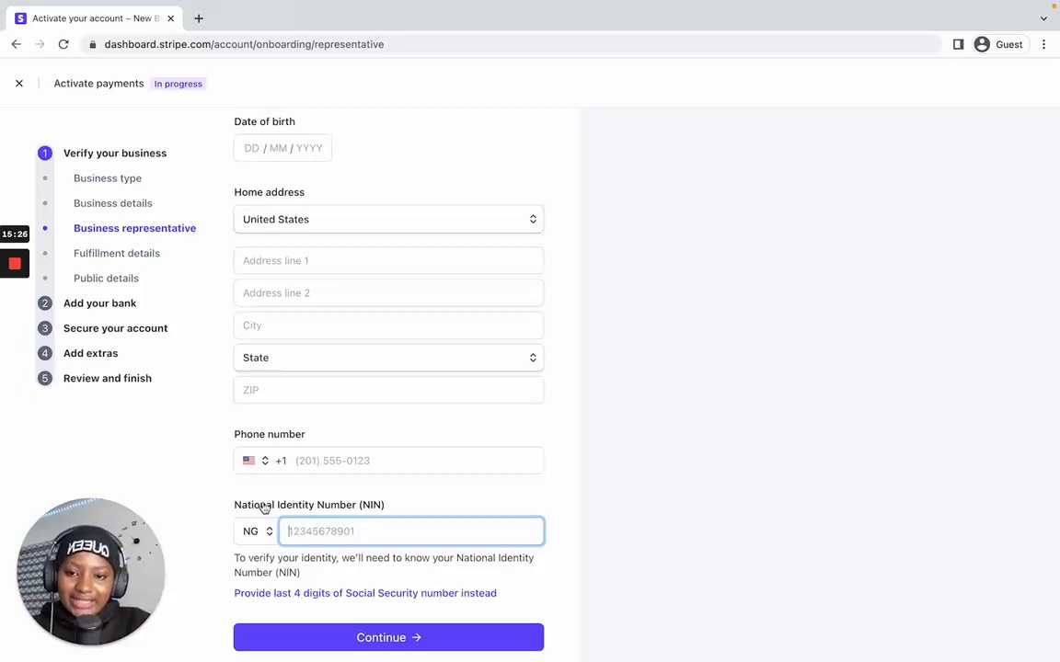
# Step: Keep NG as the country code and go to the National Identity Number field
pyautogui.click(391, 504)
pyautogui.click(274, 536)
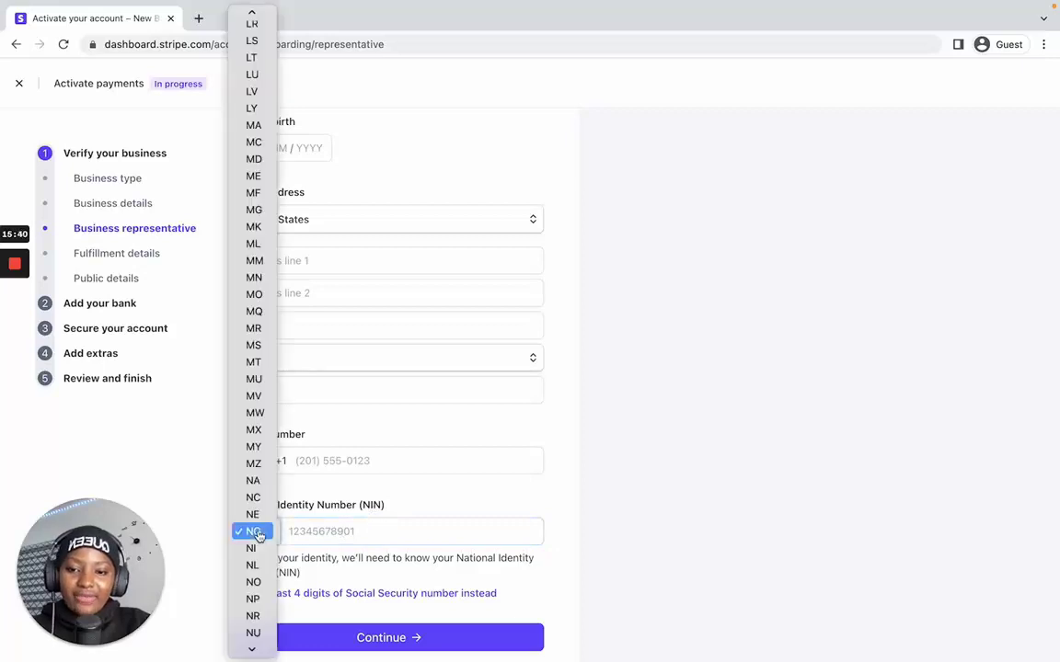
pyautogui.scroll(5, 255, 474)
pyautogui.scroll(3, 258, 475)
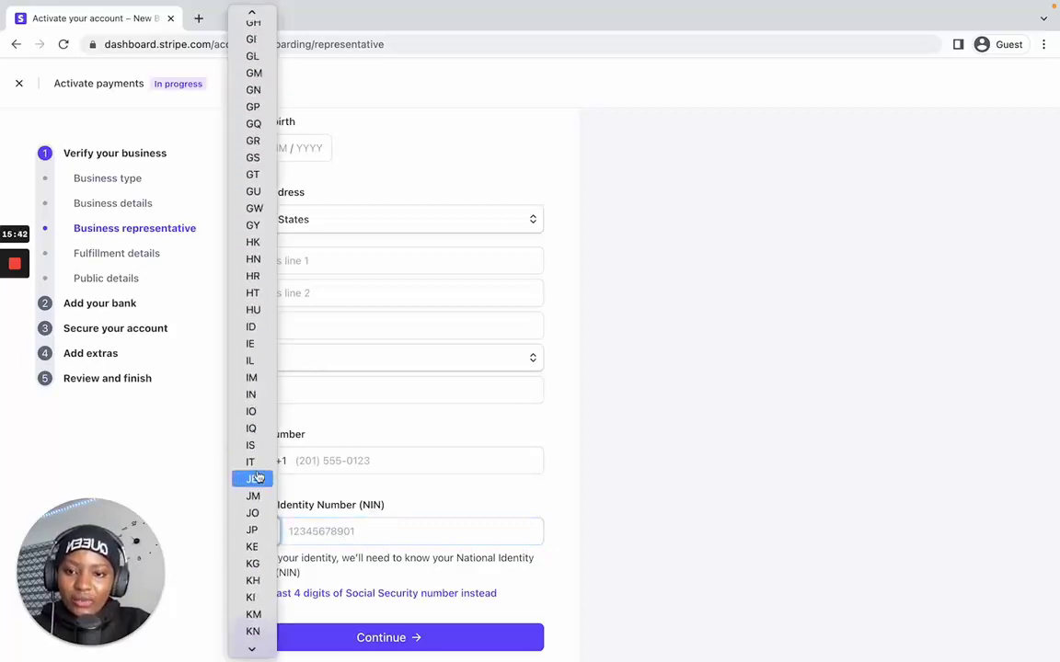
pyautogui.scroll(5, 255, 368)
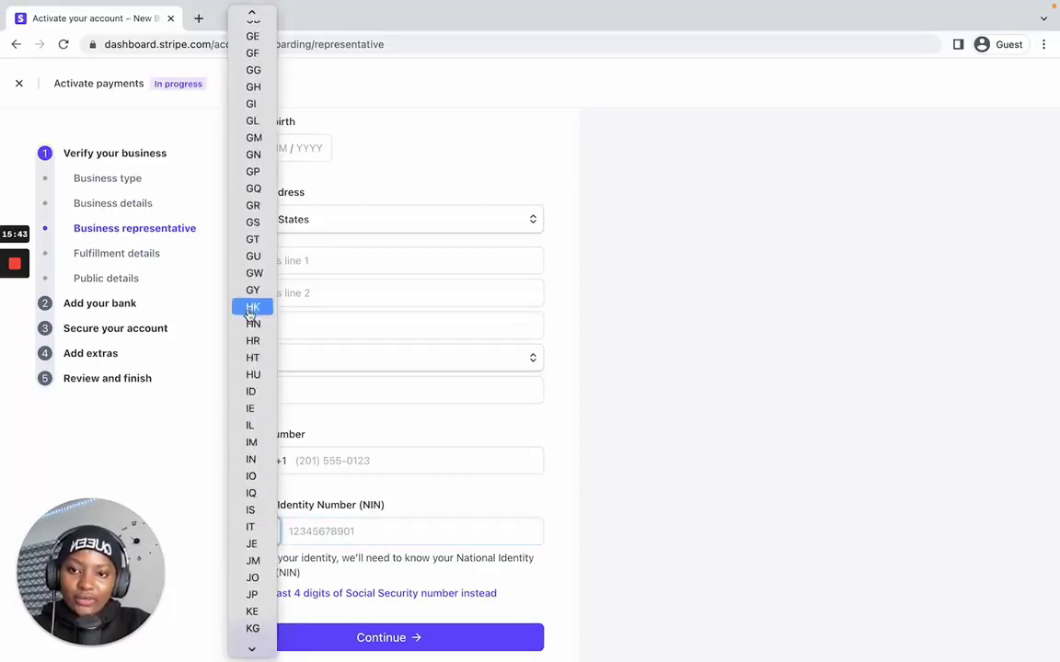
pyautogui.click(383, 496)
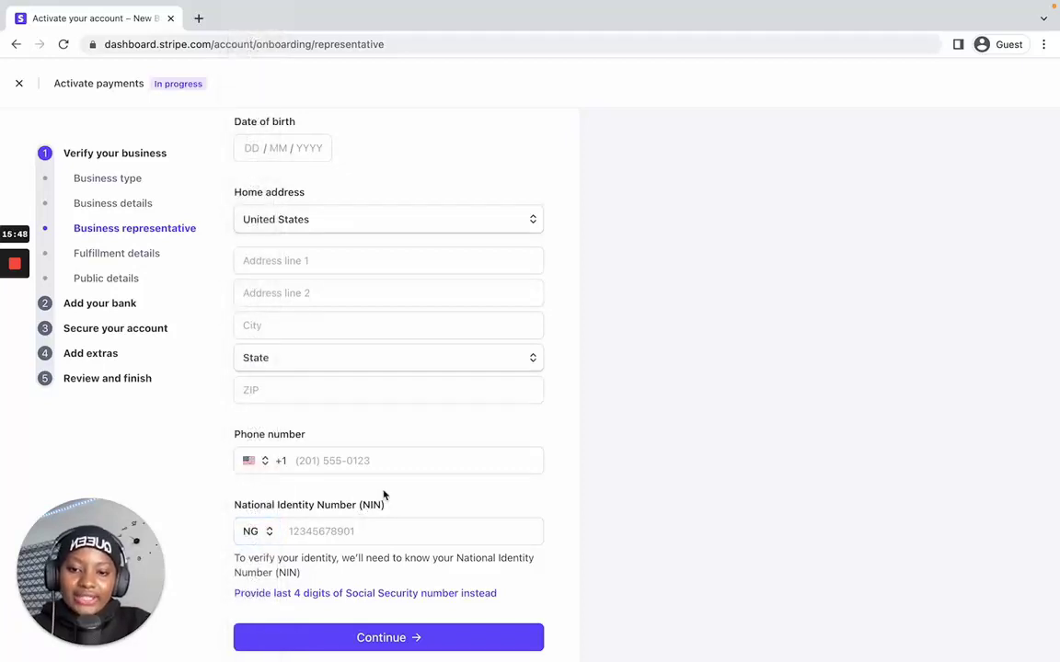
pyautogui.click(314, 539)
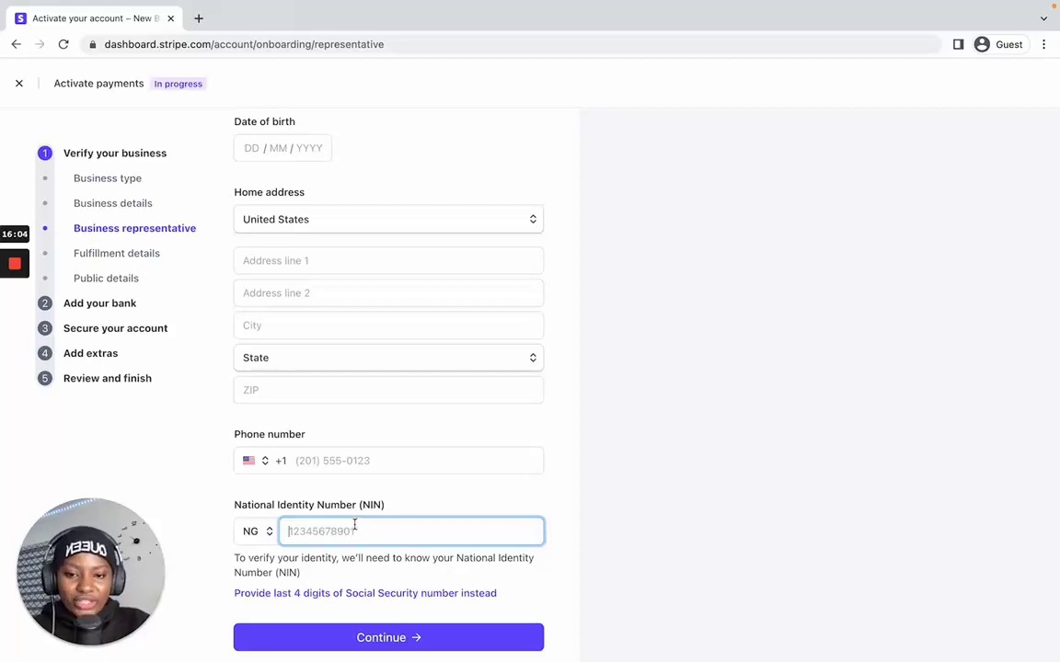
pyautogui.scroll(-2, 355, 525)
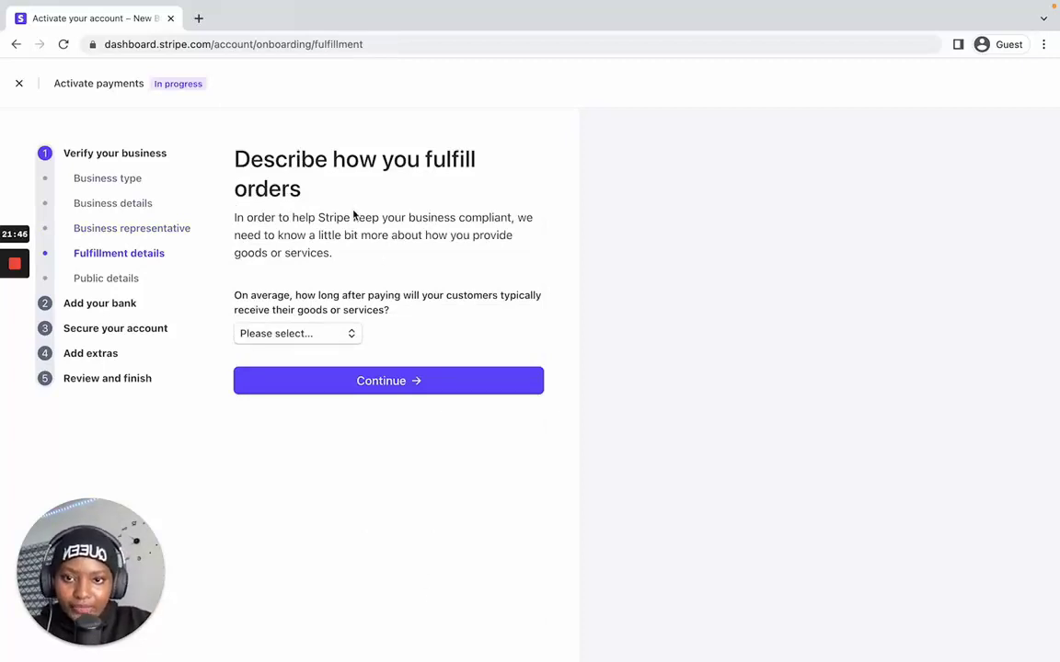
# Step: Set the fulfillment timing to 'Within one day' and submit the fulfillment details
pyautogui.moveTo(274, 306)
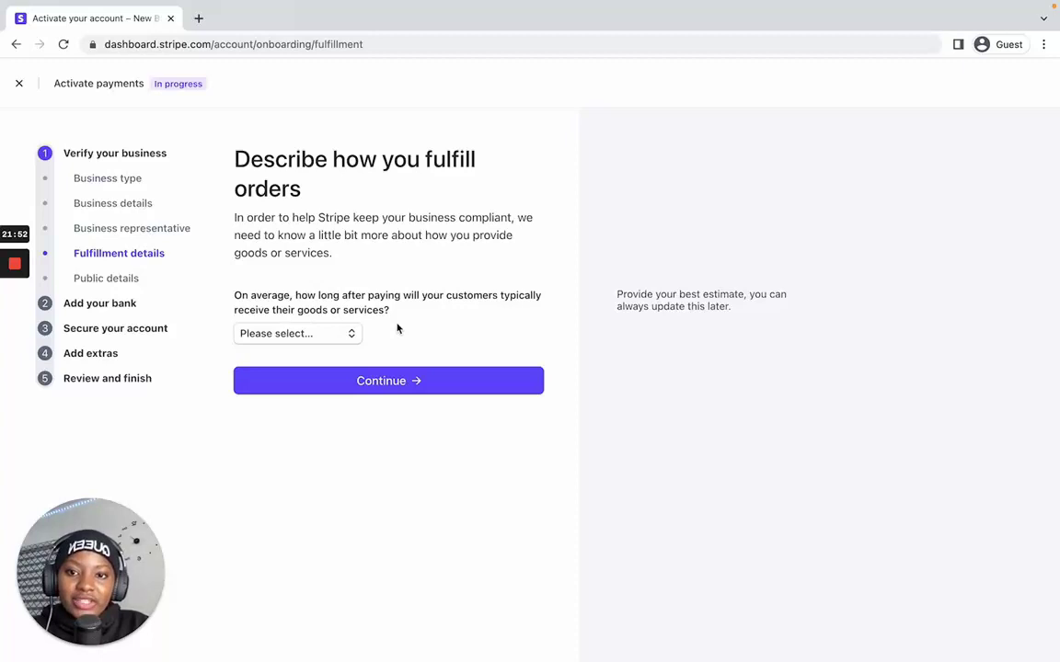
pyautogui.click(347, 333)
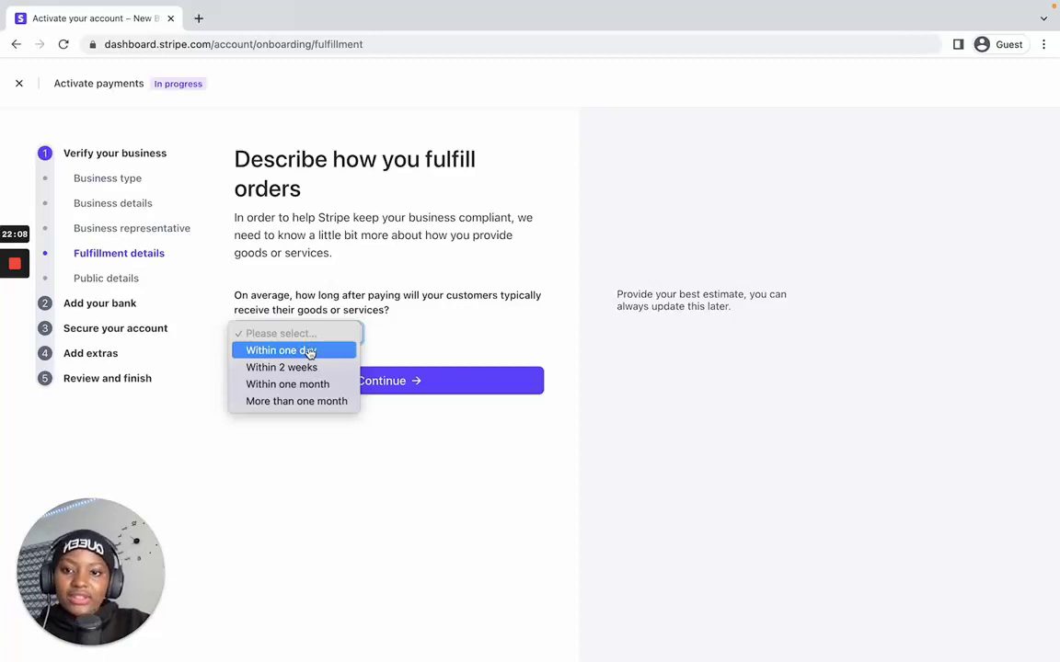
pyautogui.click(383, 302)
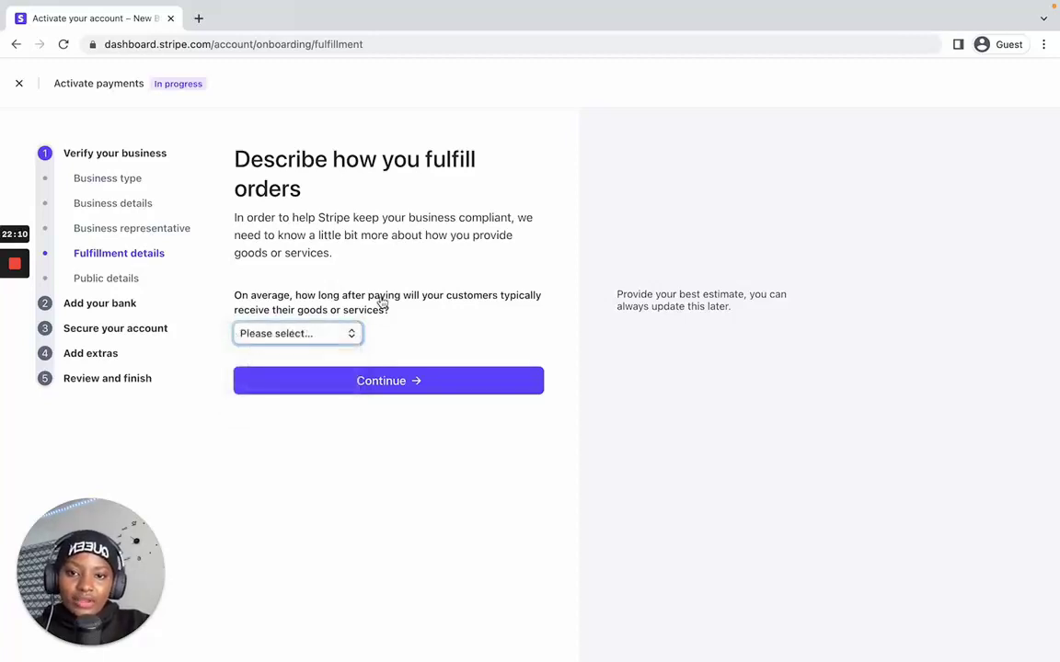
pyautogui.click(331, 334)
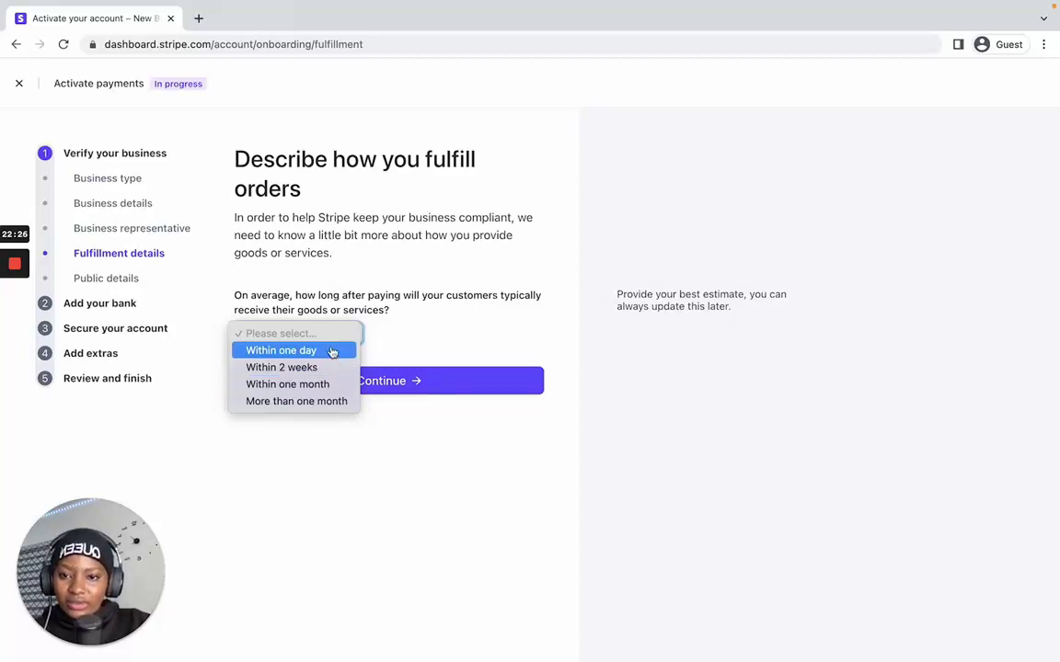
pyautogui.click(332, 351)
pyautogui.click(403, 380)
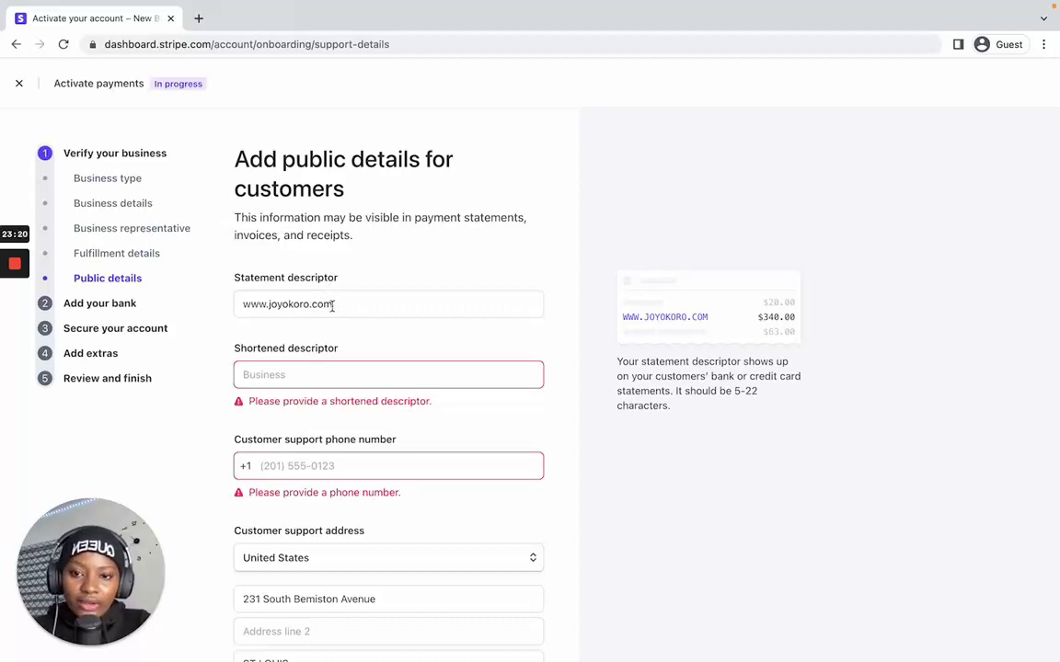
# Step: Enter the short business name as the shortened descriptor and visit the support phone field
pyautogui.scroll(-1, 328, 345)
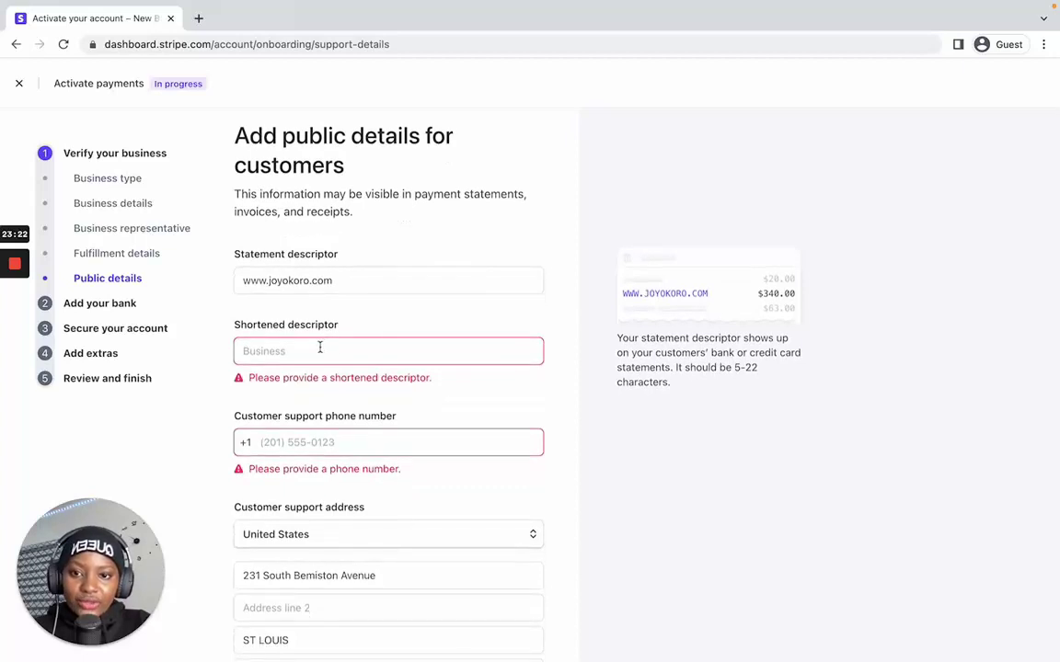
pyautogui.click(320, 349)
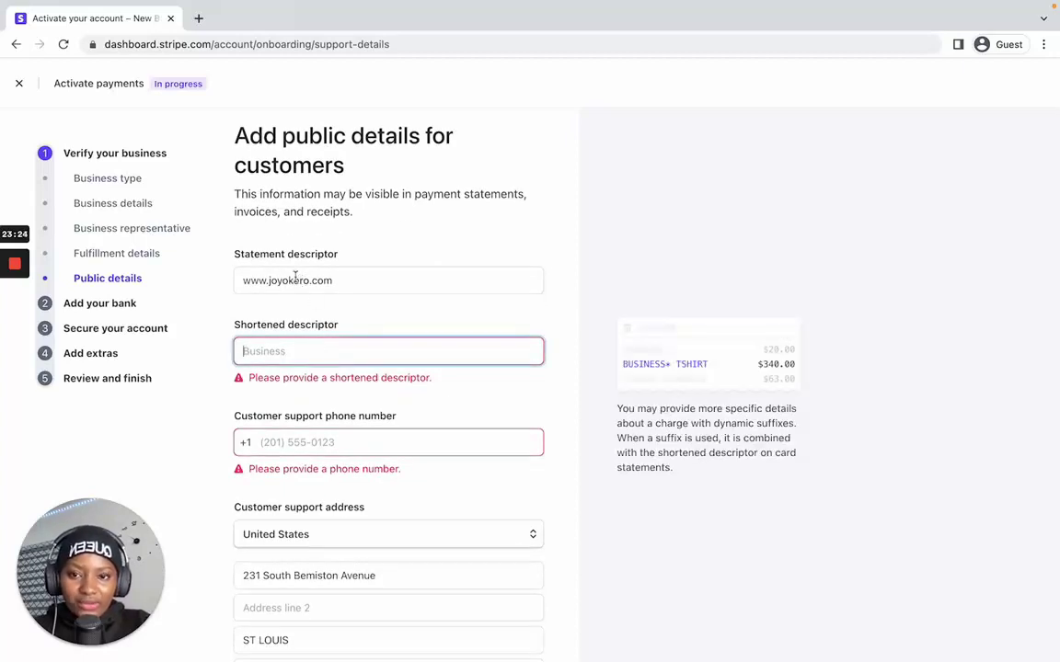
pyautogui.write('joyokoro')
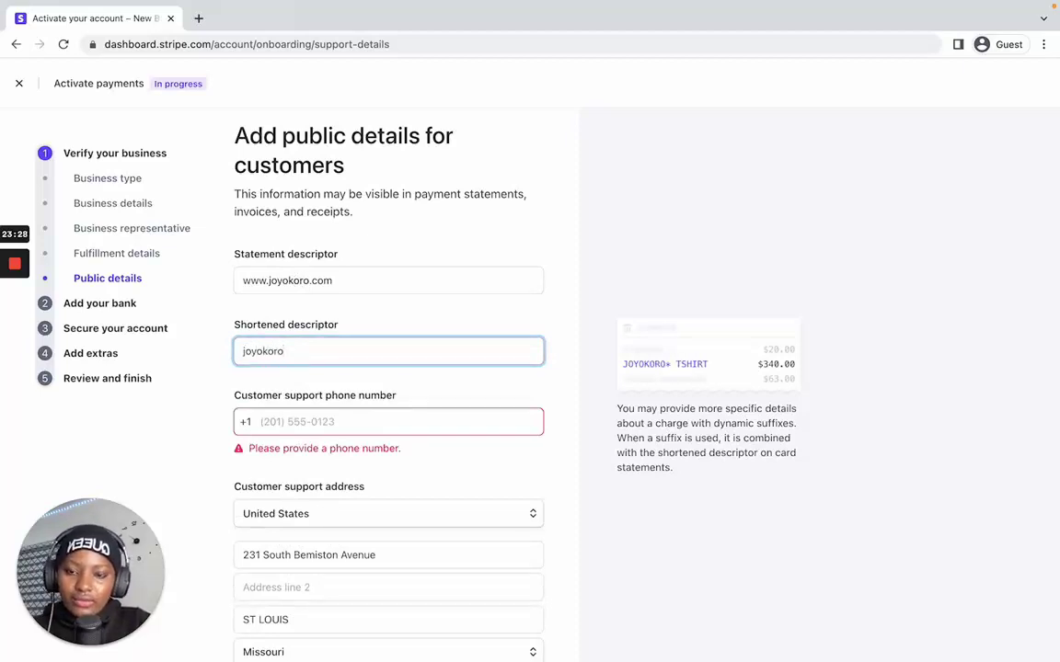
pyautogui.write('.c')
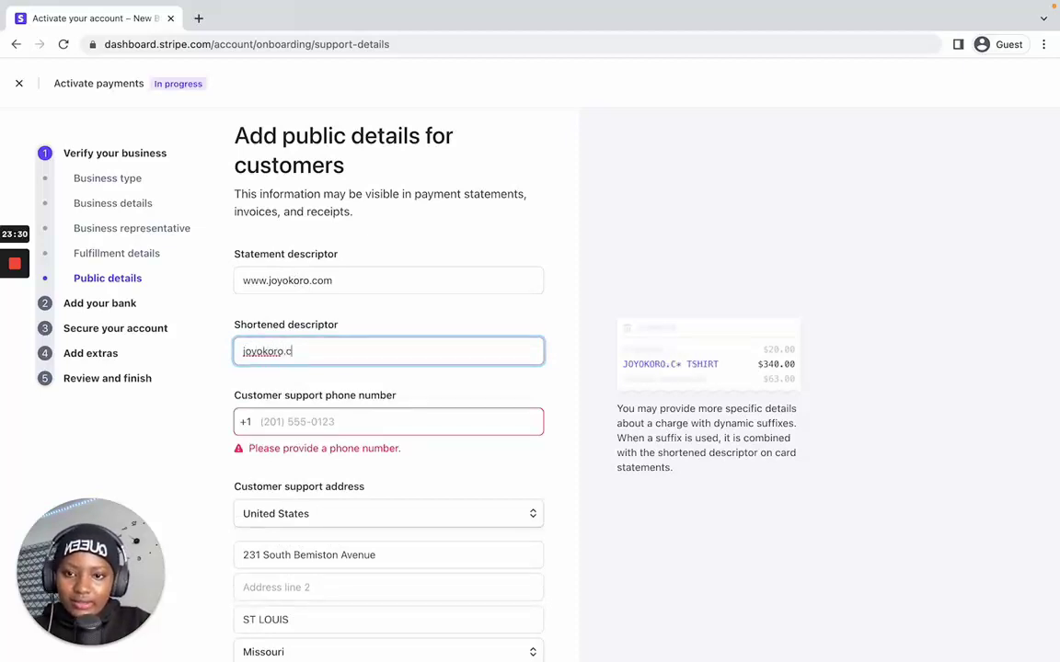
pyautogui.press('BackSpace')
pyautogui.press('BackSpace')
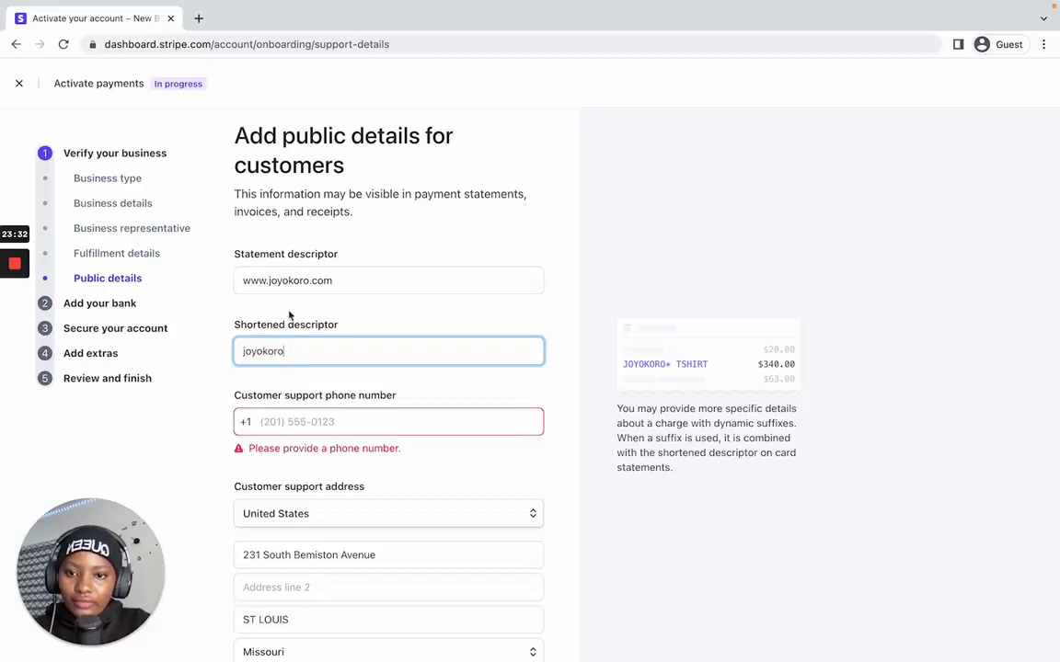
pyautogui.click(267, 388)
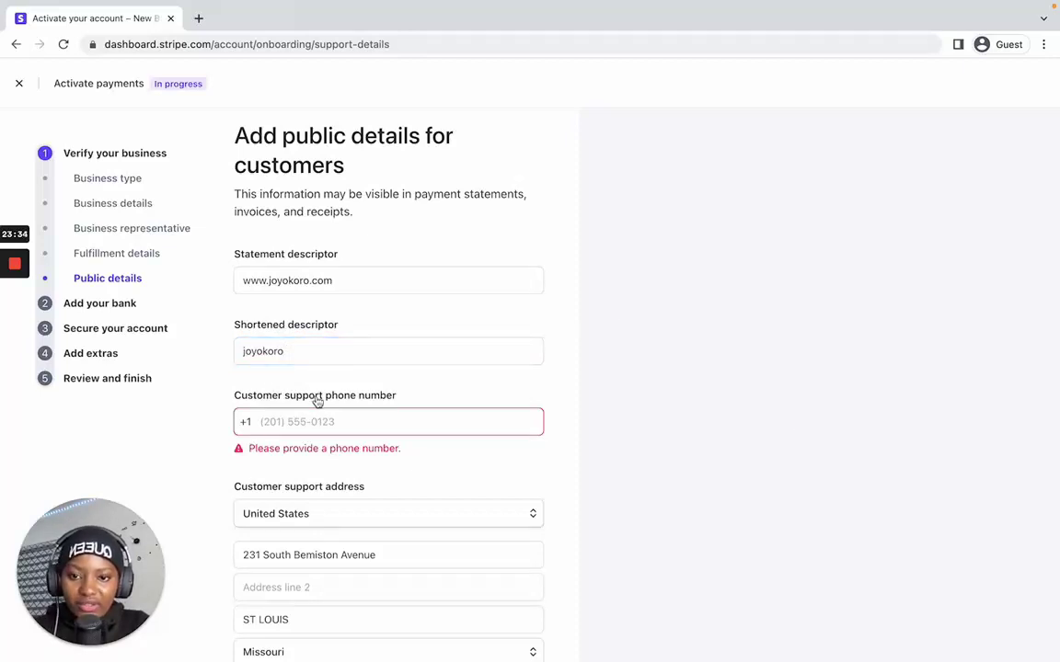
pyautogui.click(278, 425)
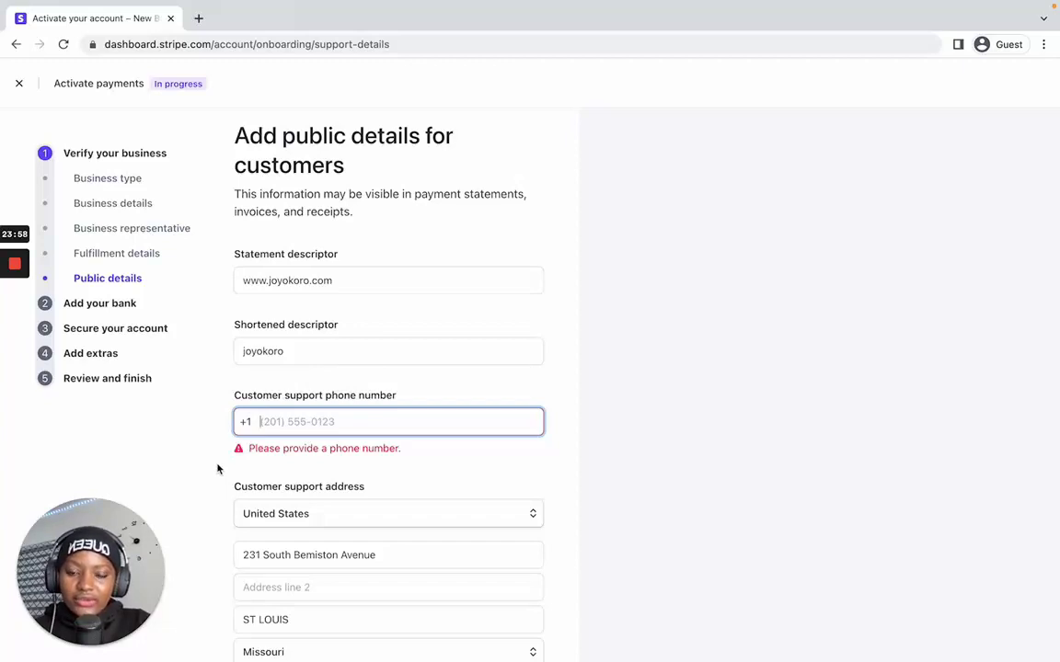
pyautogui.scroll(-3, 291, 467)
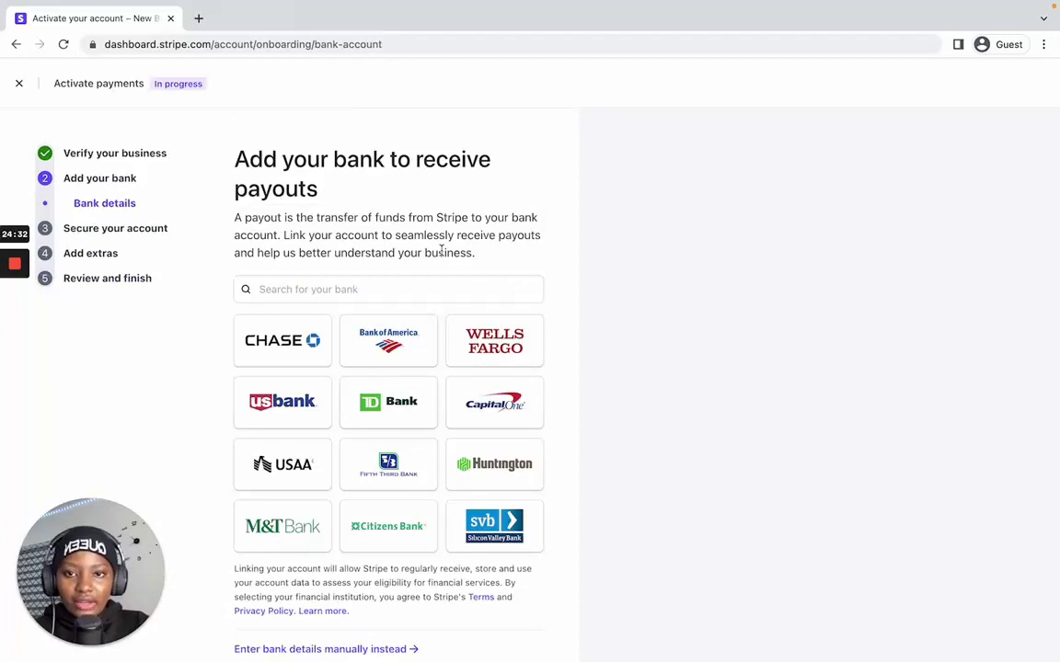
# Step: Choose to enter the payout bank account details manually
pyautogui.scroll(-2, 390, 293)
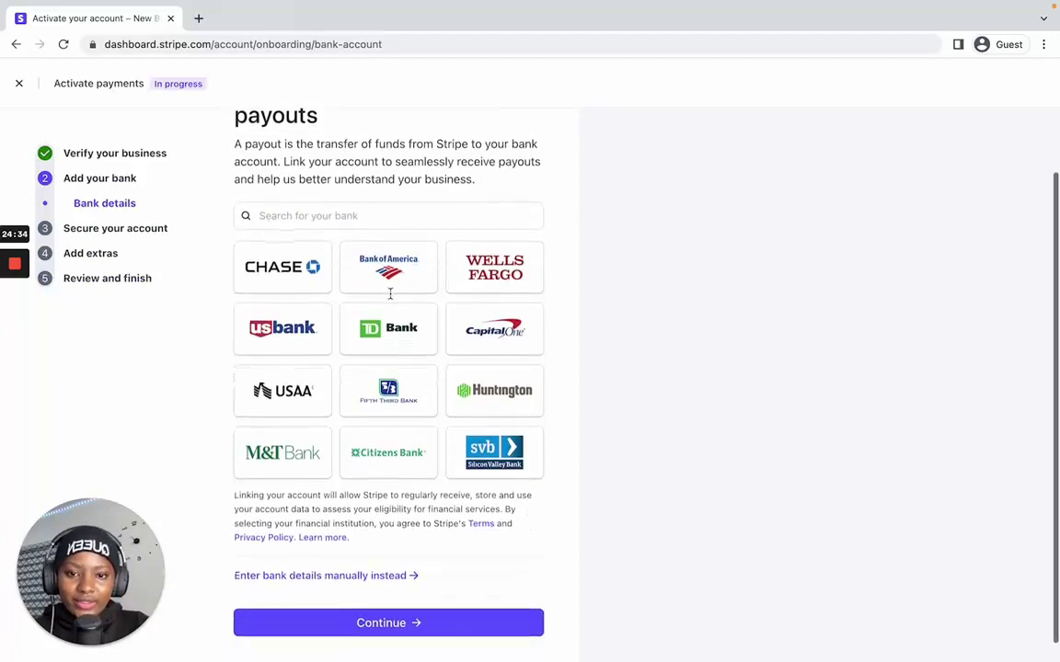
pyautogui.scroll(-1, 390, 295)
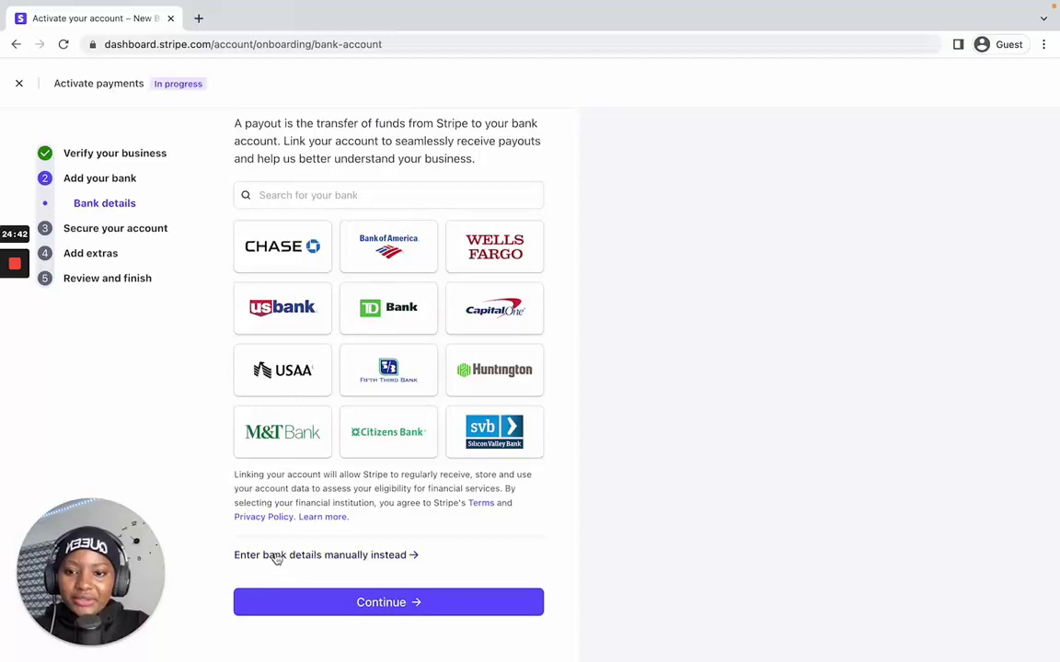
pyautogui.click(372, 557)
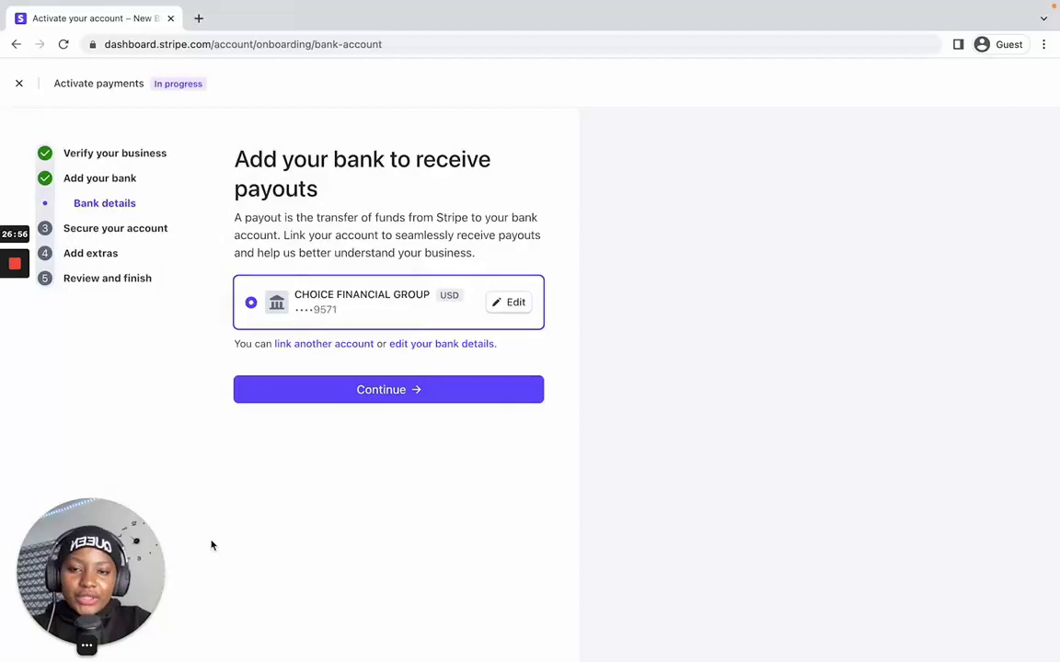
# Step: Load mercury.com in a new browser tab, then return to the Stripe activation page
pyautogui.click(197, 19)
pyautogui.write('m')
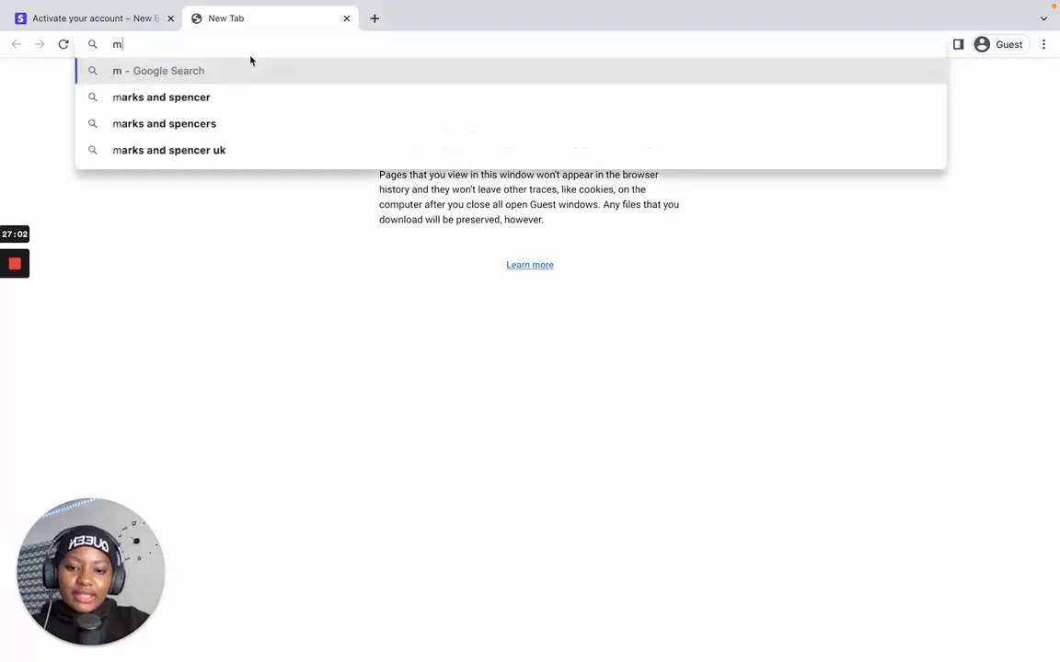
pyautogui.write('ercury.com')
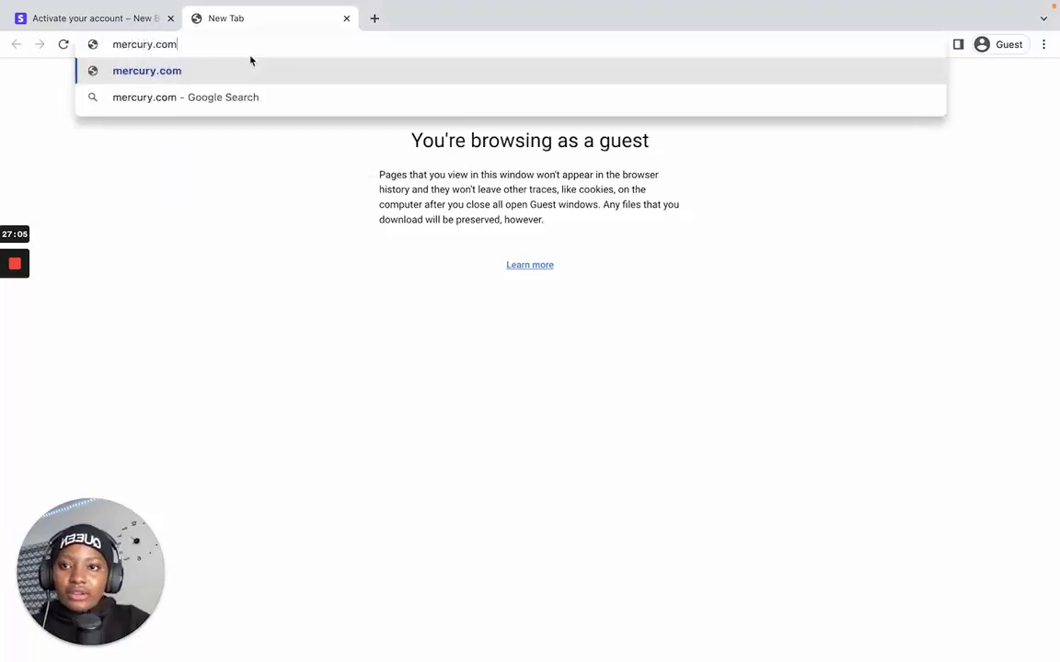
pyautogui.press('Return')
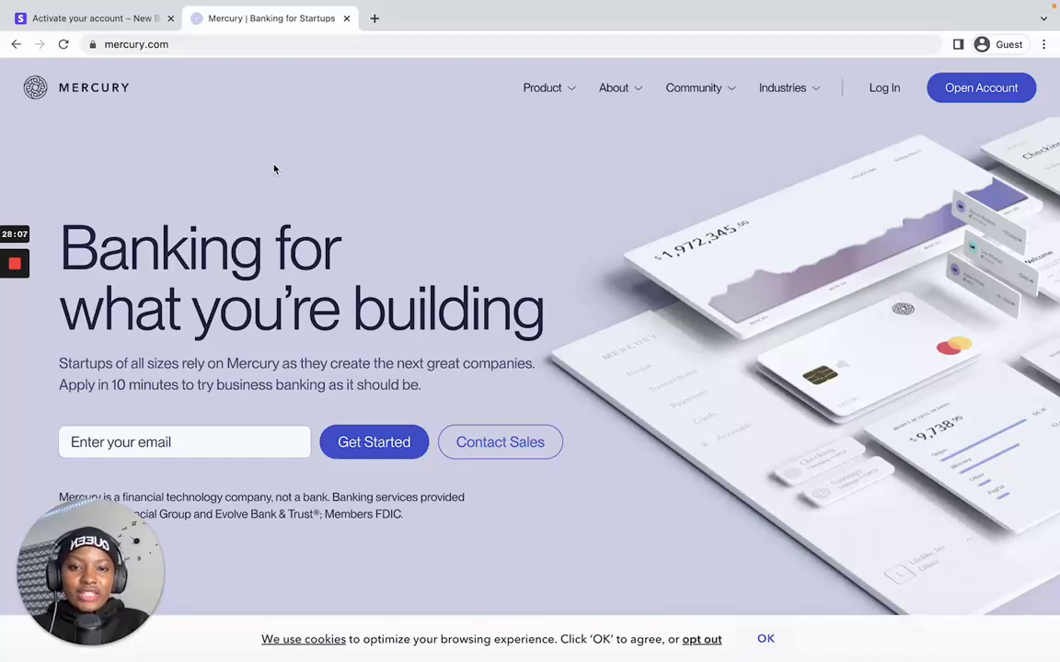
pyautogui.click(72, 20)
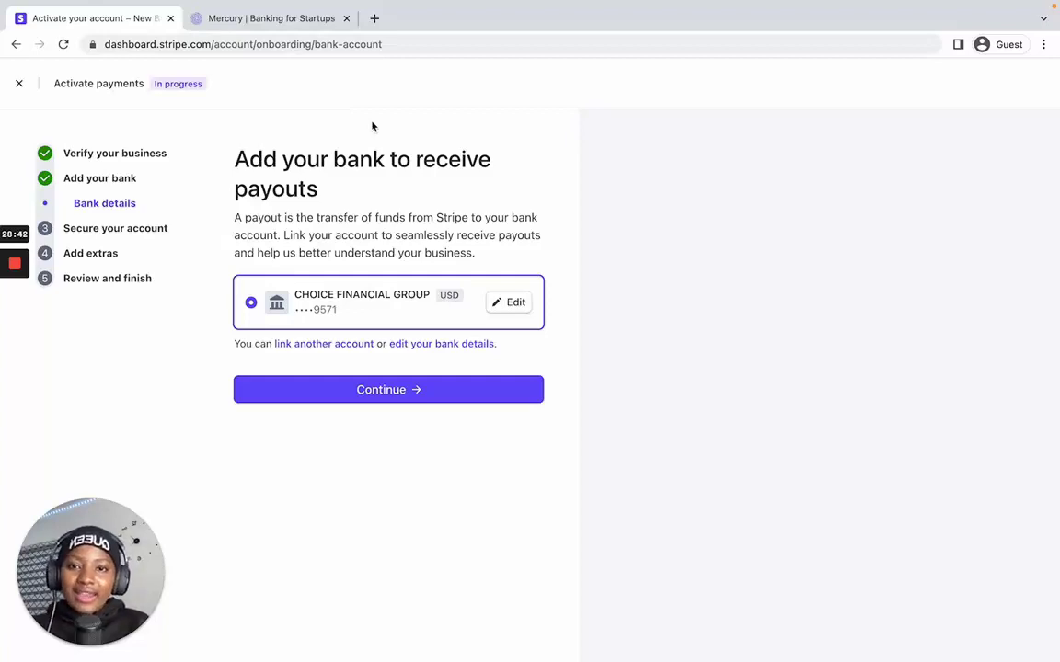
# Step: Open a new blank browser tab next to the Stripe activation and Mercury tabs
pyautogui.click(374, 19)
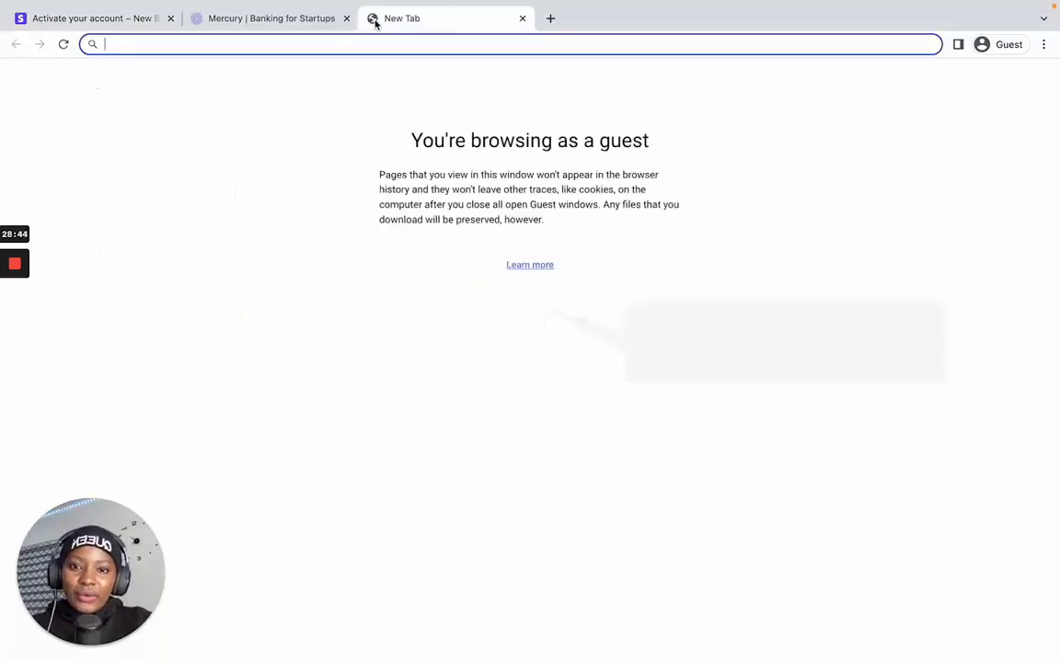
# Step: Load brex.com in the new tab, then switch back to the Stripe activation tab
pyautogui.write('brex.com')
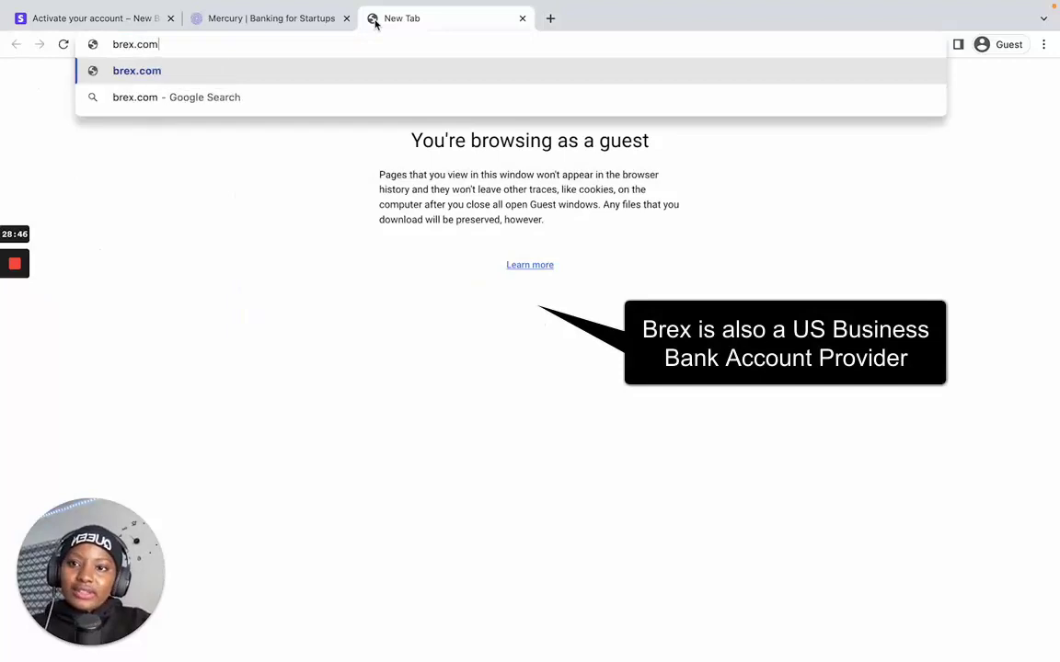
pyautogui.press('Return')
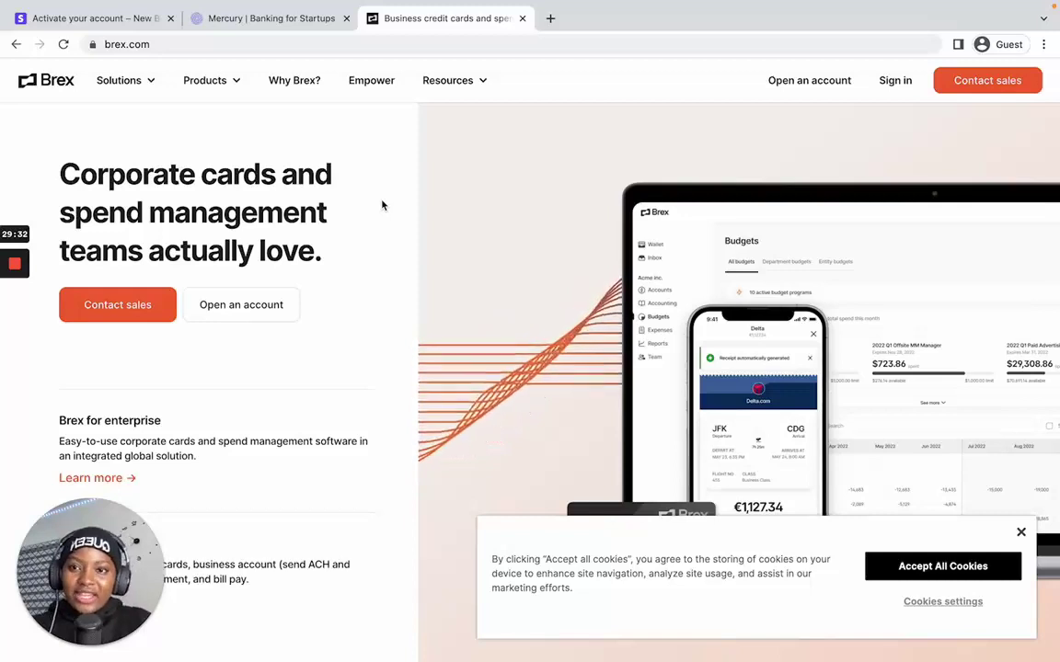
pyautogui.click(92, 18)
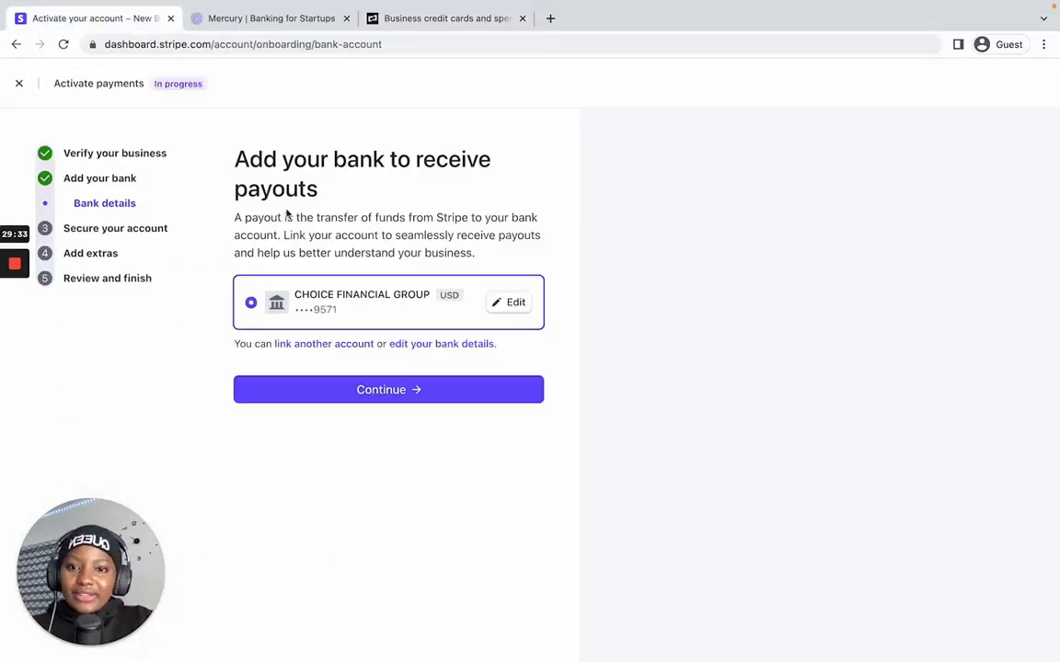
# Step: Confirm the linked Choice Financial Group account for payouts and decline automatic sales tax calculation
pyautogui.click(396, 395)
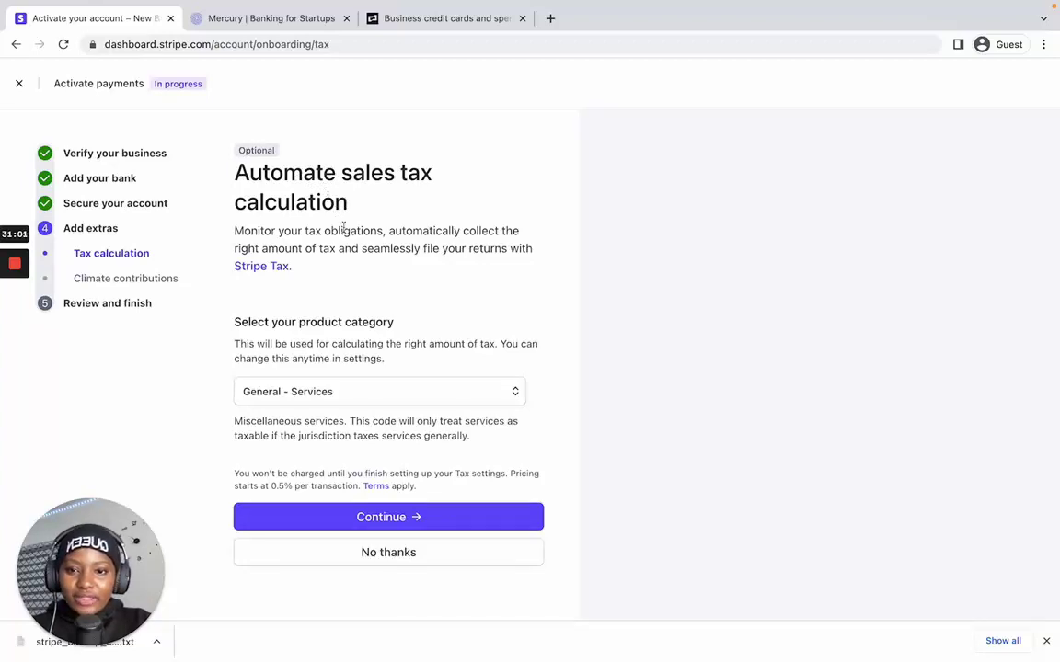
pyautogui.click(378, 554)
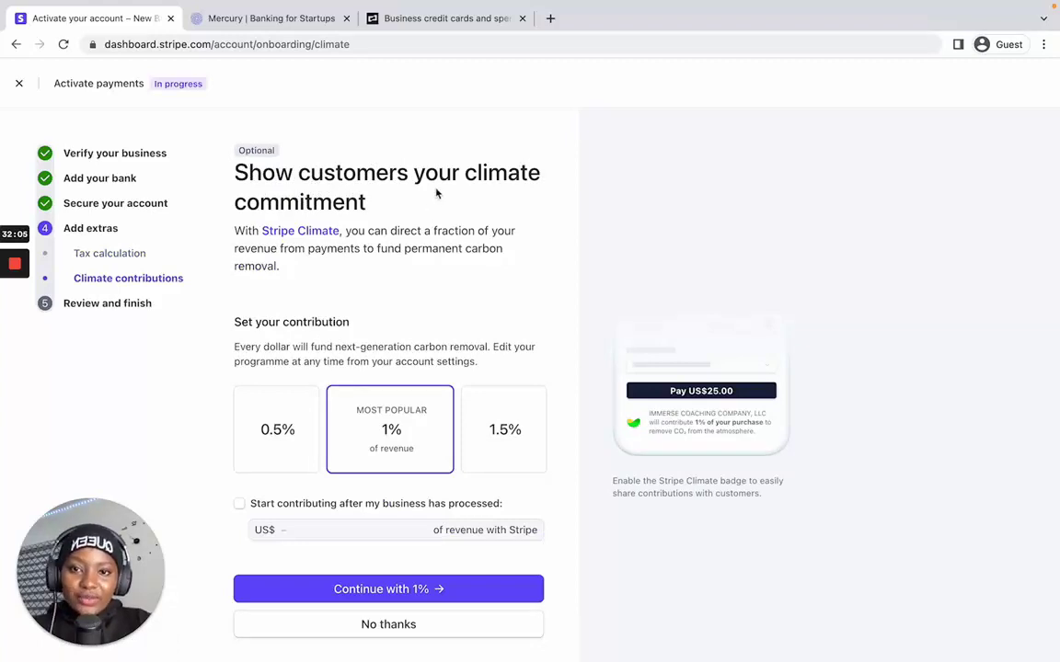
# Step: Decline Stripe Climate contributions to reach the Review and finish summary
pyautogui.scroll(-1, 426, 265)
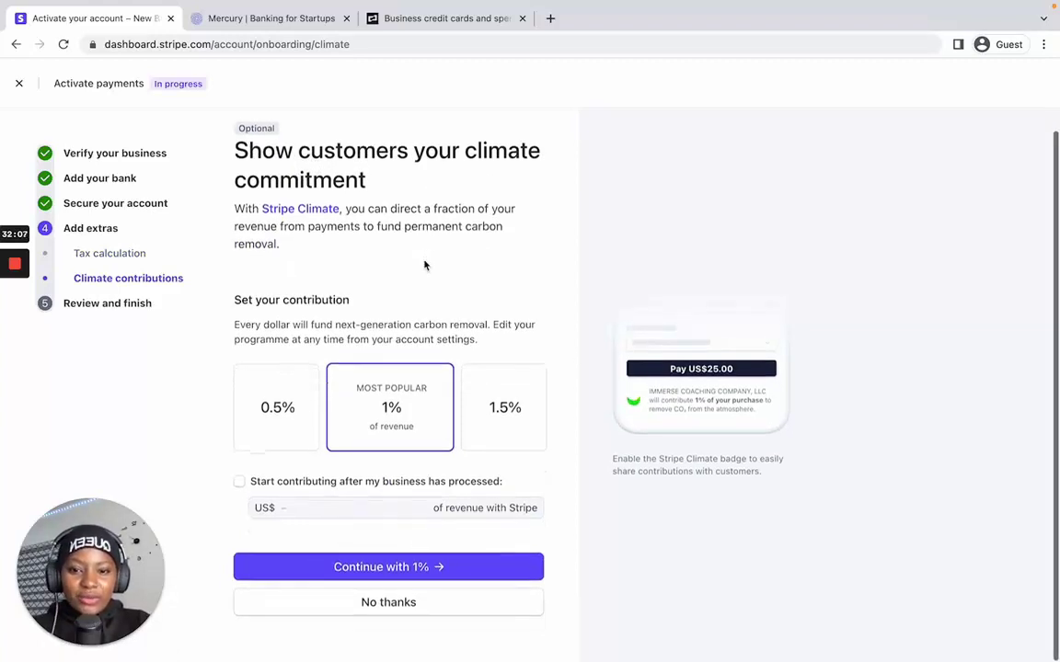
pyautogui.click(415, 611)
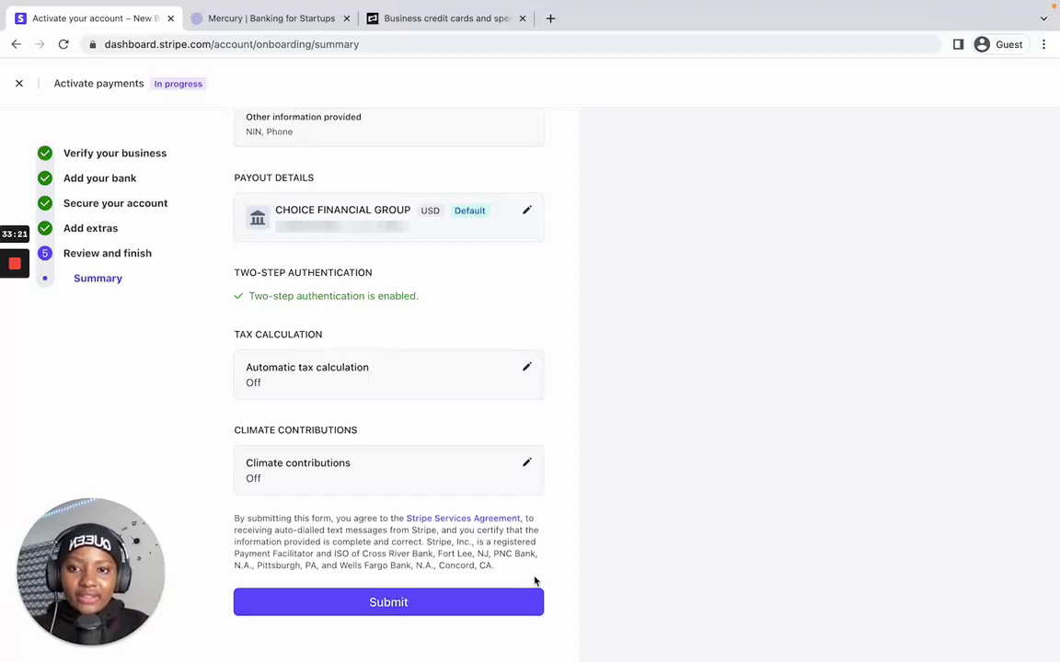
# Step: Submit the activation application from the Review and finish summary
pyautogui.click(430, 604)
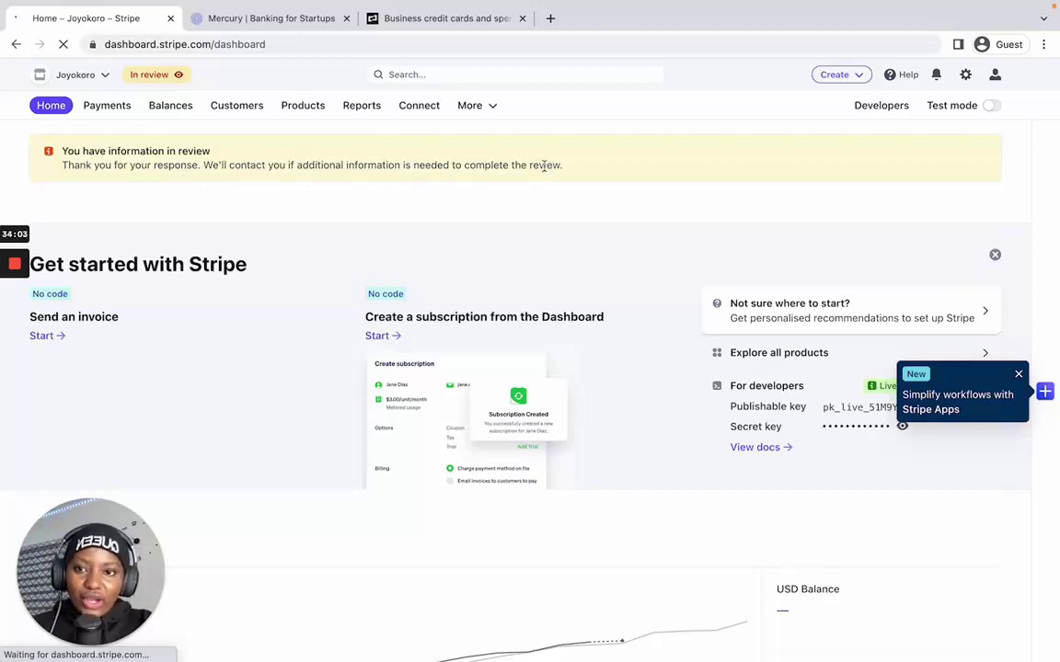
# Step: Open the In review account status and choose Review business owner
pyautogui.click(151, 77)
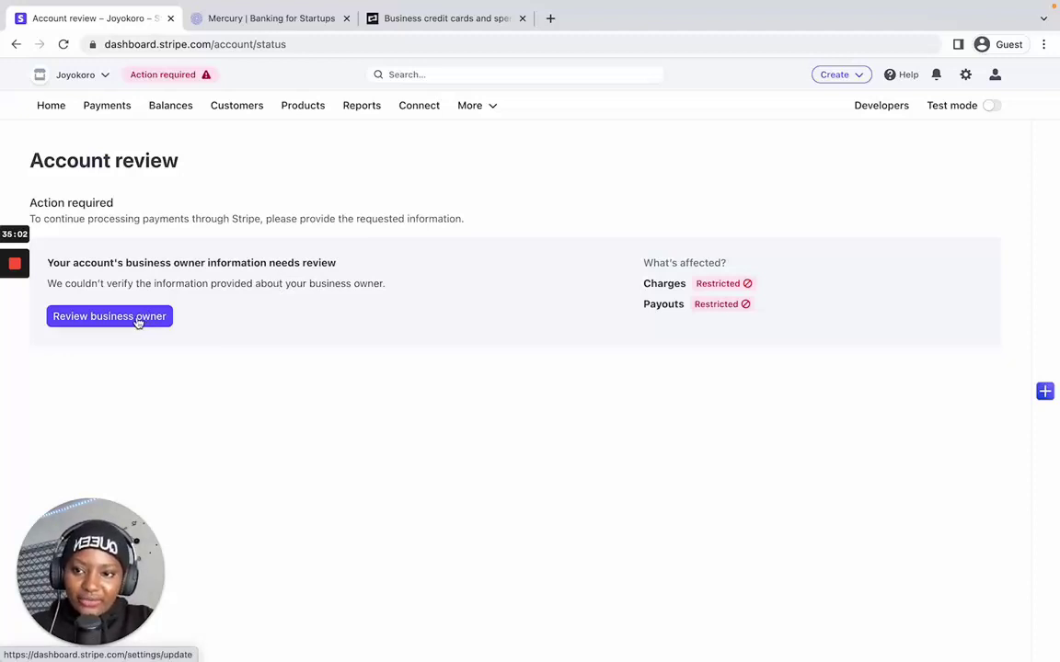
pyautogui.click(137, 318)
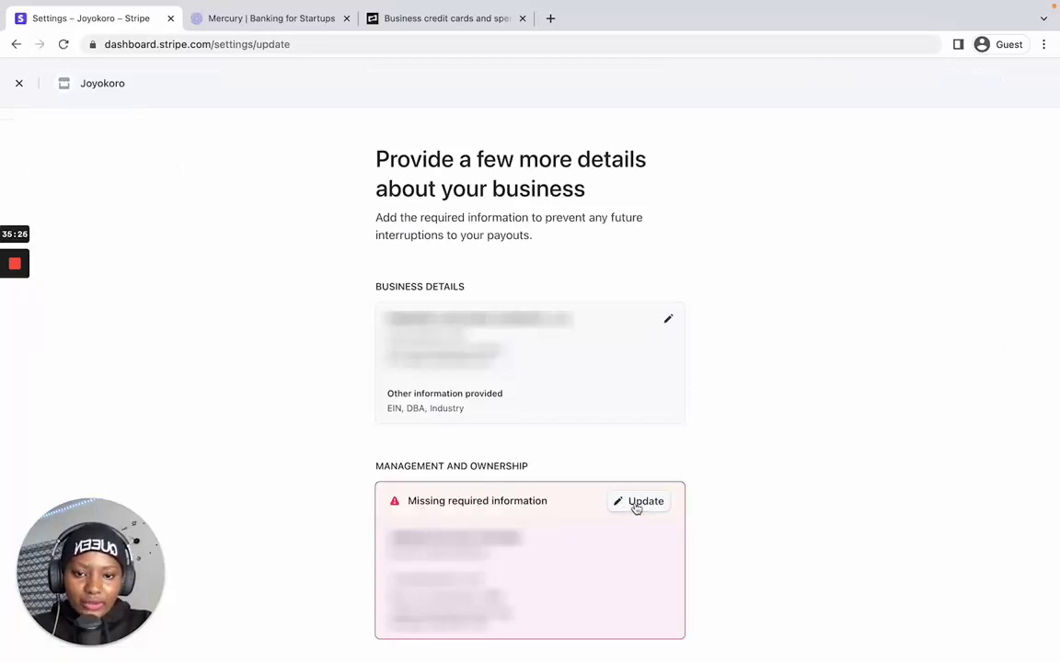
# Step: Complete management and ownership with the owner's ID photo, then return to the dashboard
pyautogui.click(635, 503)
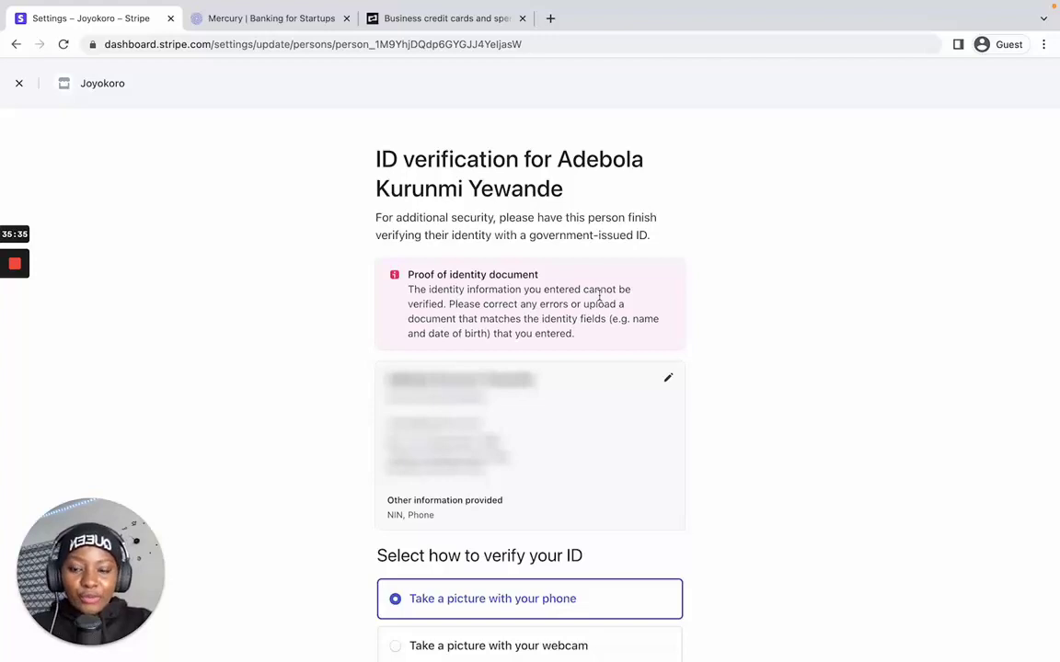
pyautogui.scroll(-4, 599, 295)
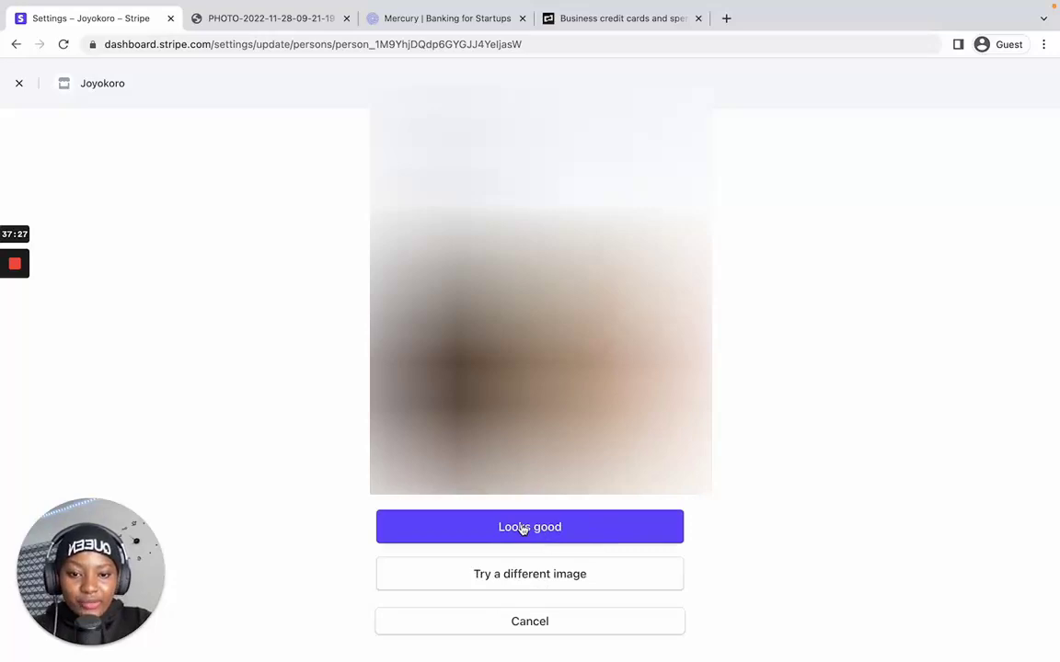
pyautogui.click(539, 536)
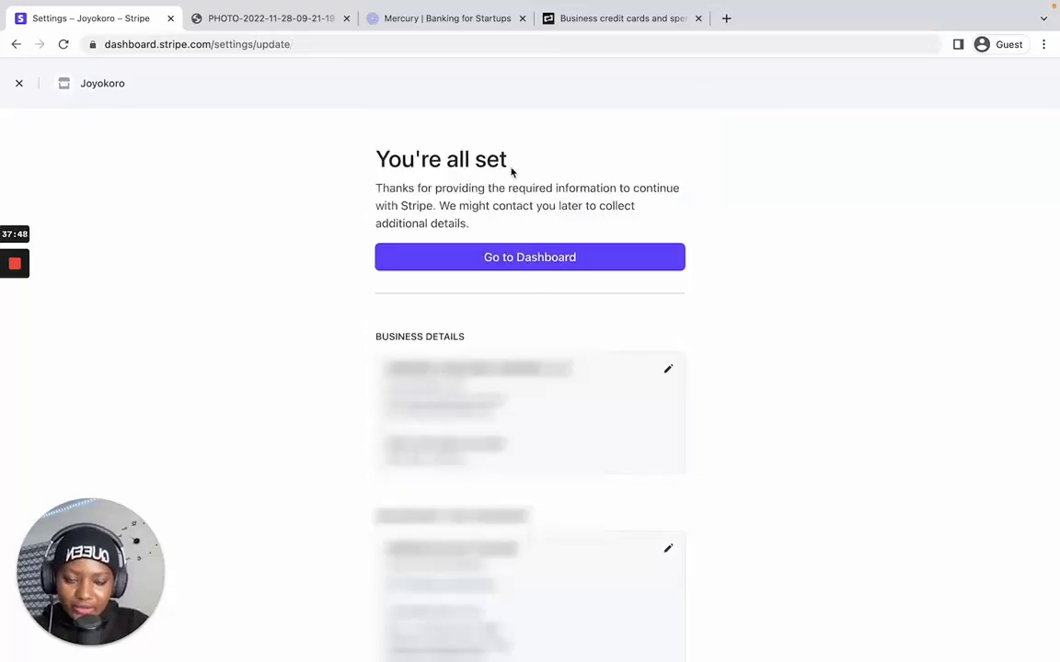
pyautogui.click(414, 257)
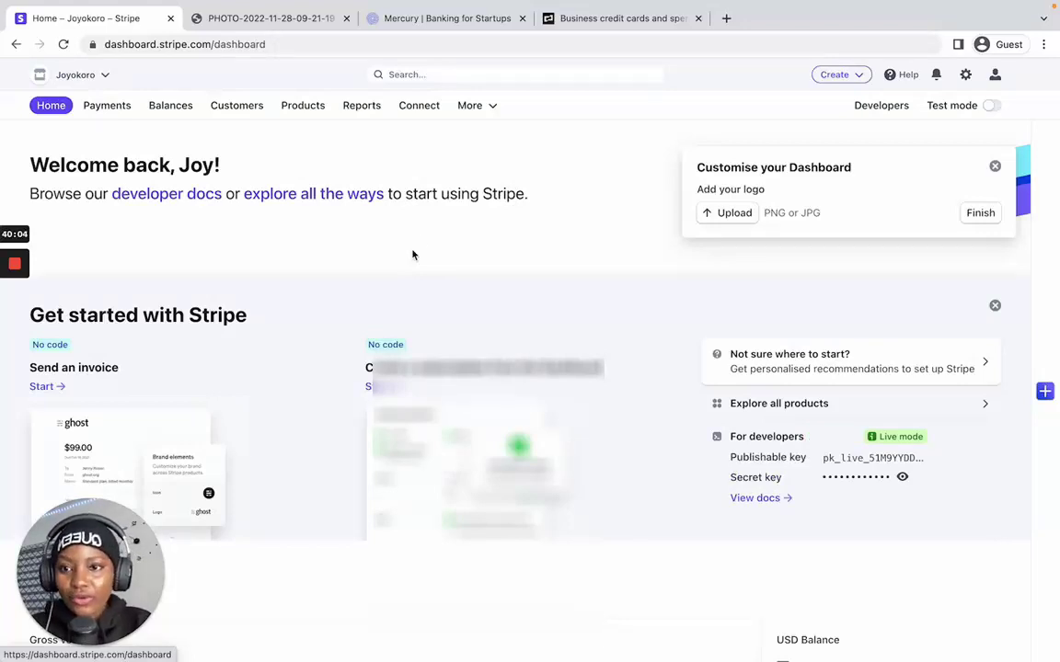
pyautogui.scroll(-10, 567, 237)
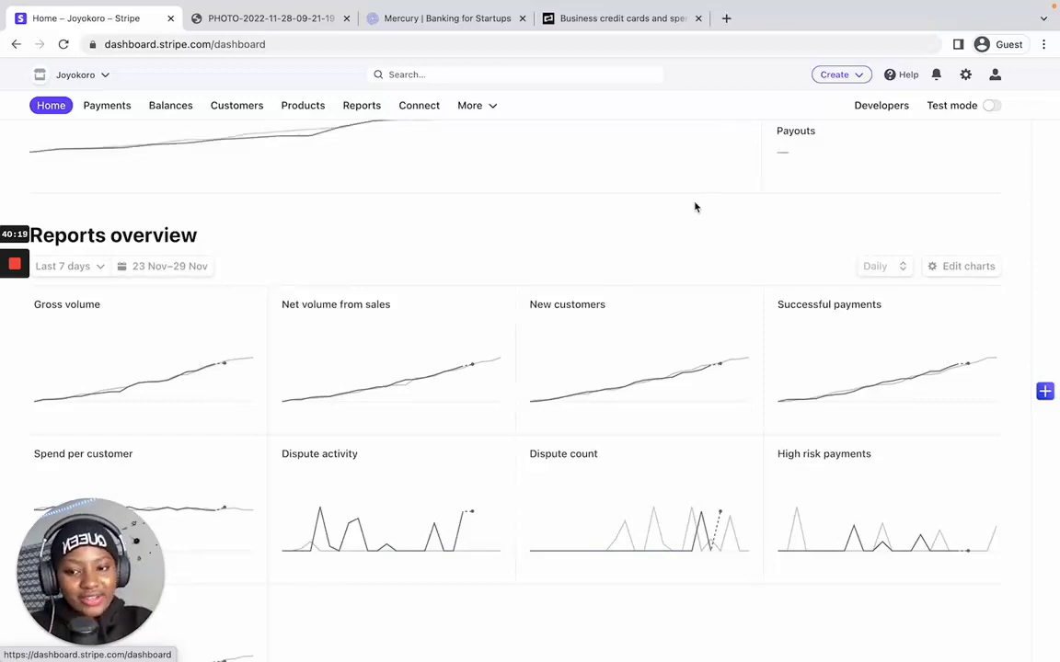
pyautogui.scroll(6, 695, 207)
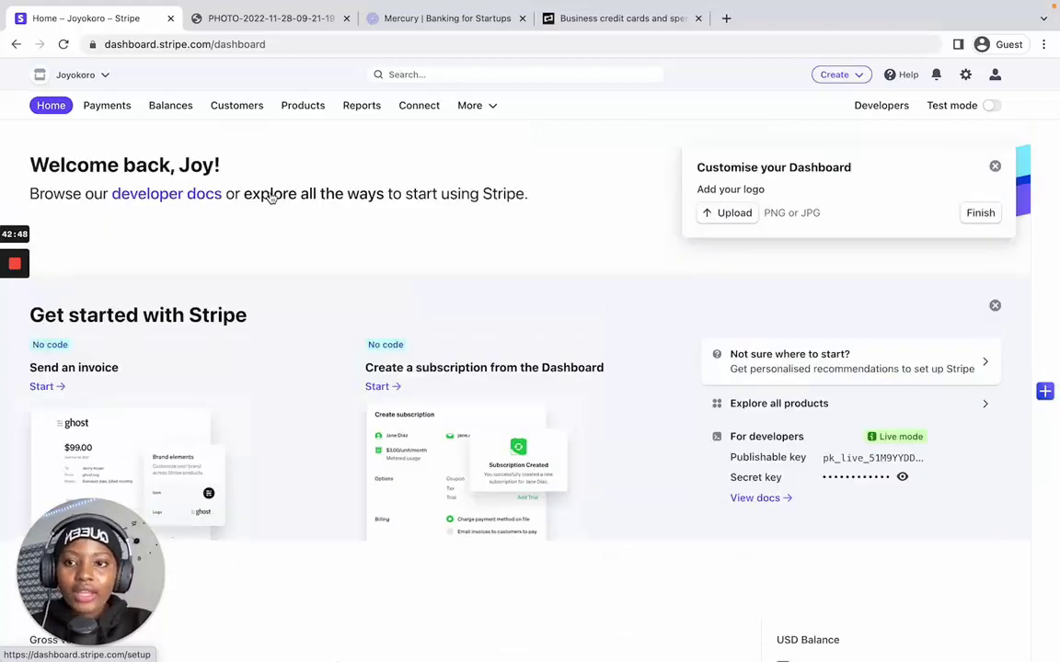
# Step: Start a new link under Payments > Payment links
pyautogui.click(107, 107)
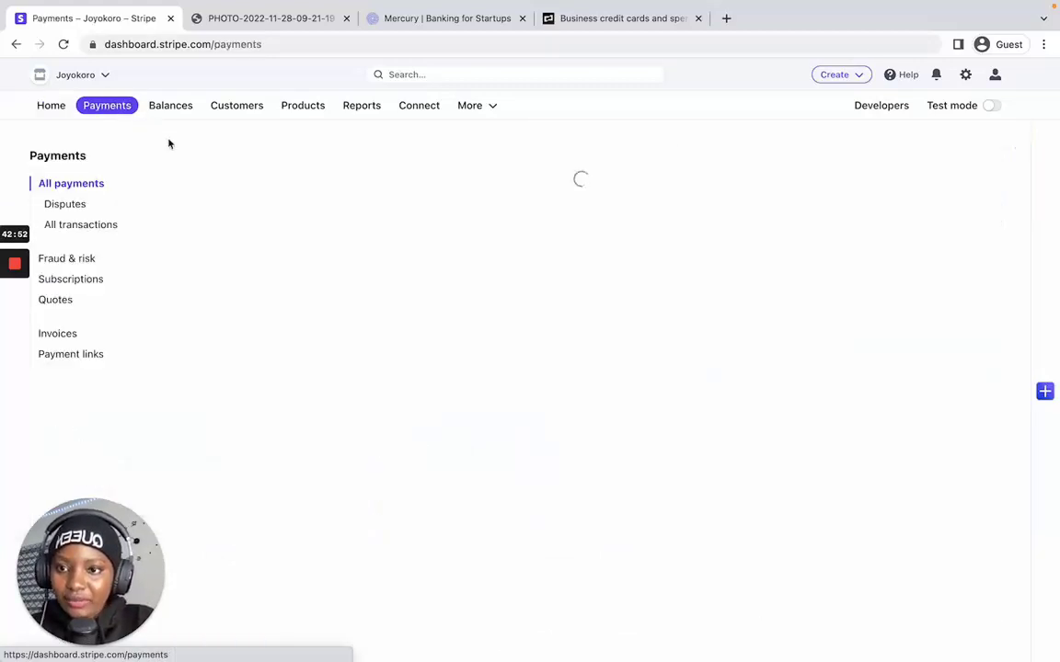
pyautogui.click(73, 355)
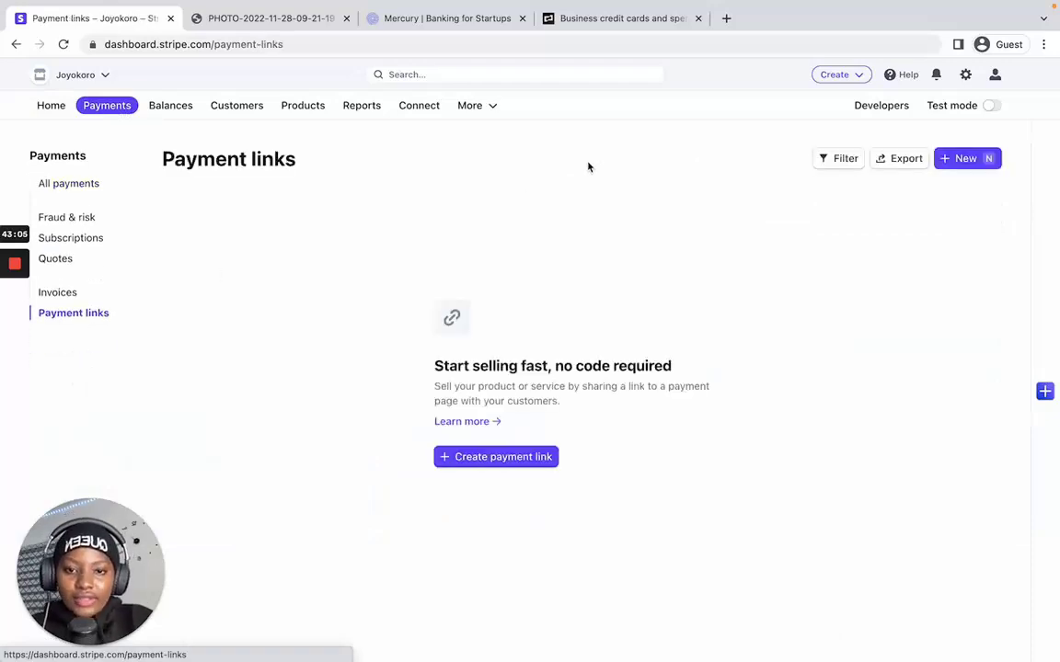
pyautogui.click(497, 457)
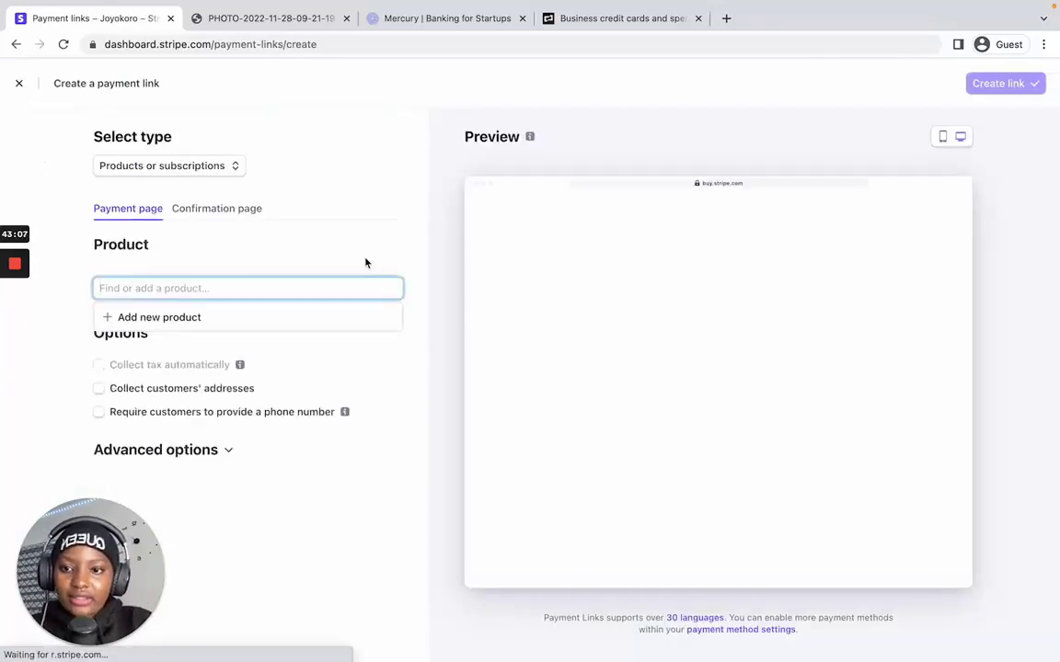
# Step: Add a one-time product named 'Test Payment' priced at US$2.00
pyautogui.click(163, 318)
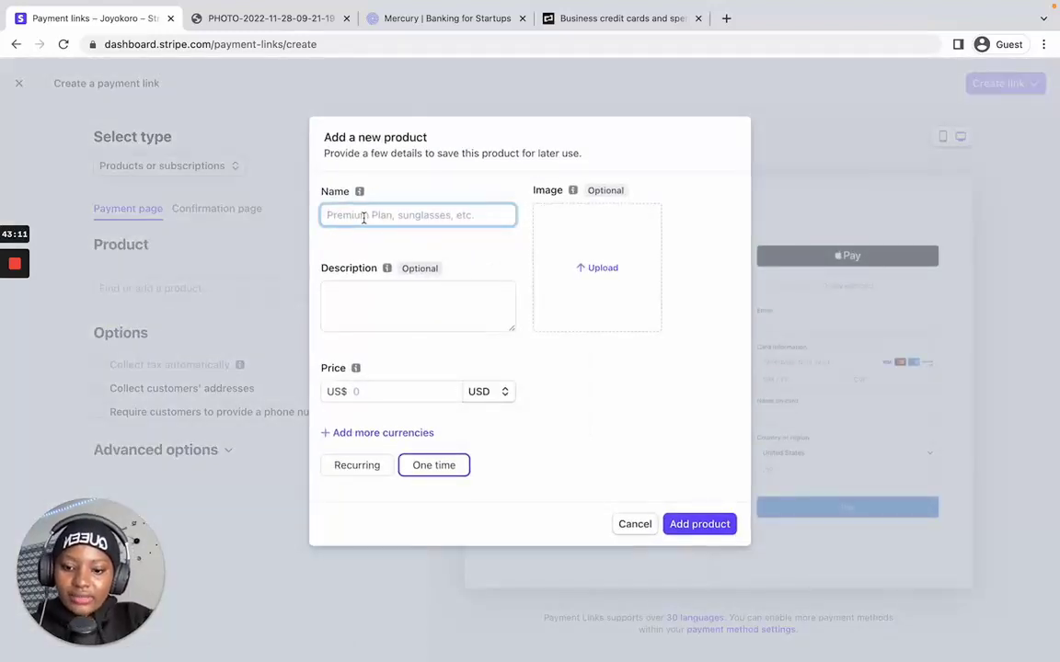
pyautogui.write('Test Payment')
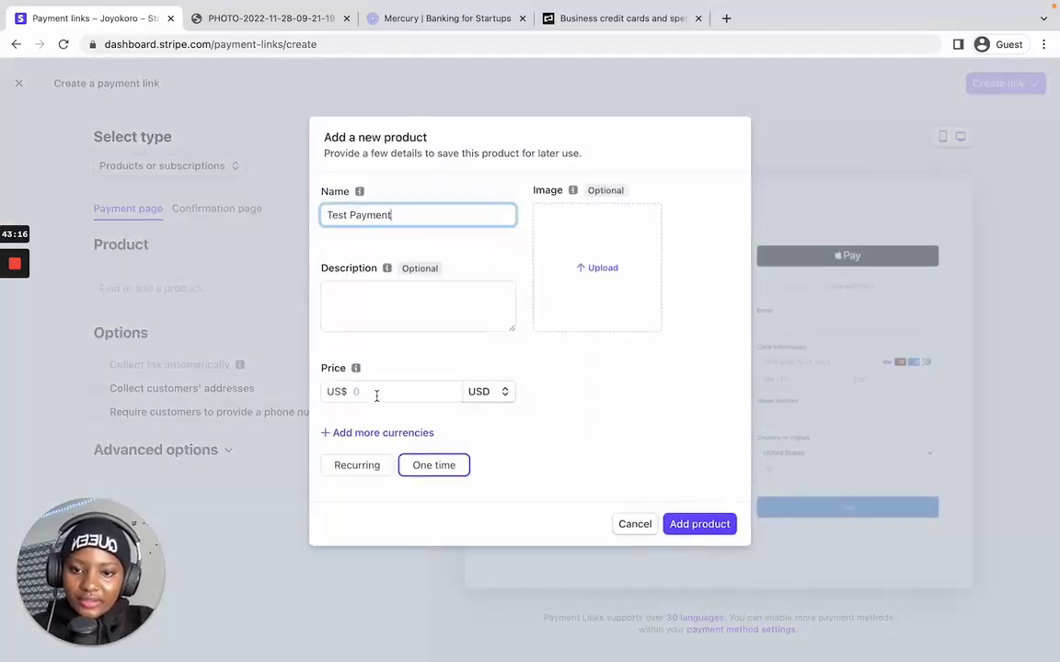
pyautogui.click(378, 392)
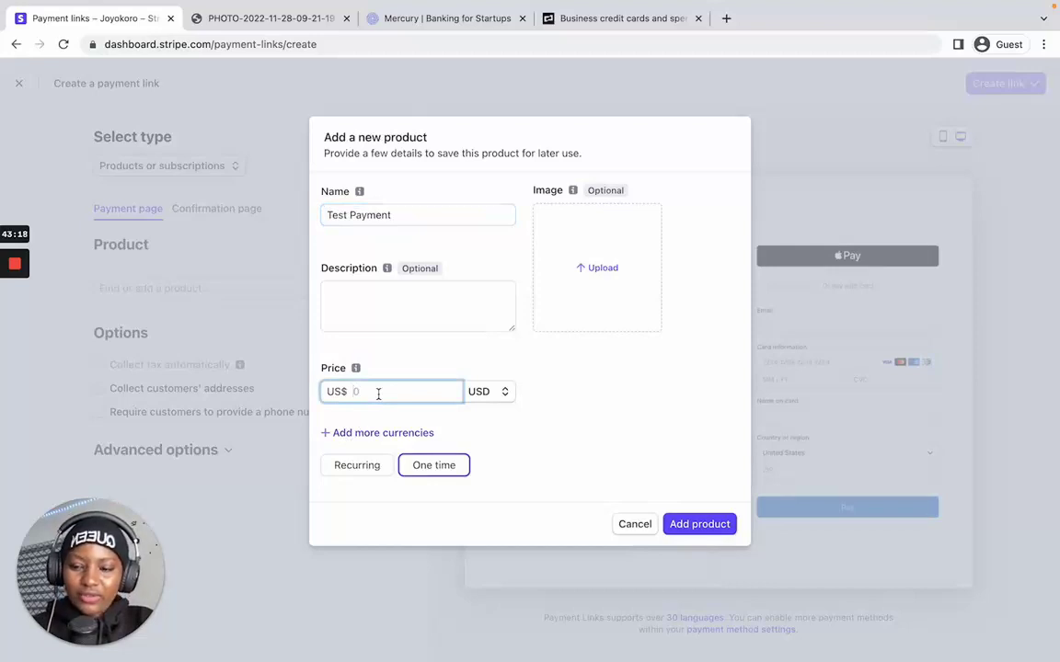
pyautogui.write('2.00')
pyautogui.click(587, 445)
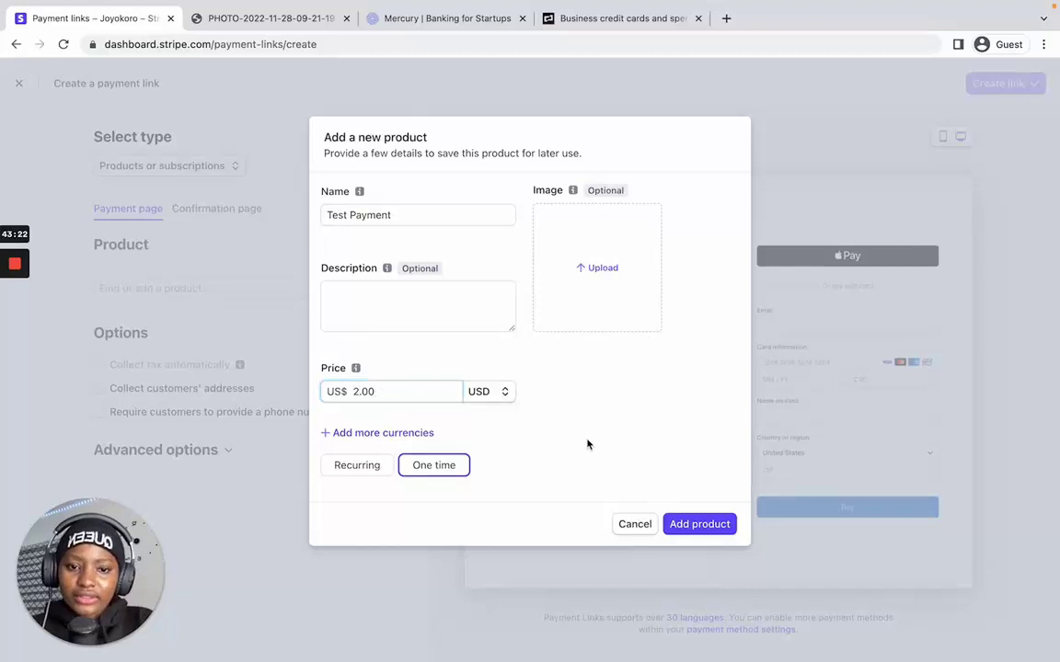
pyautogui.click(706, 529)
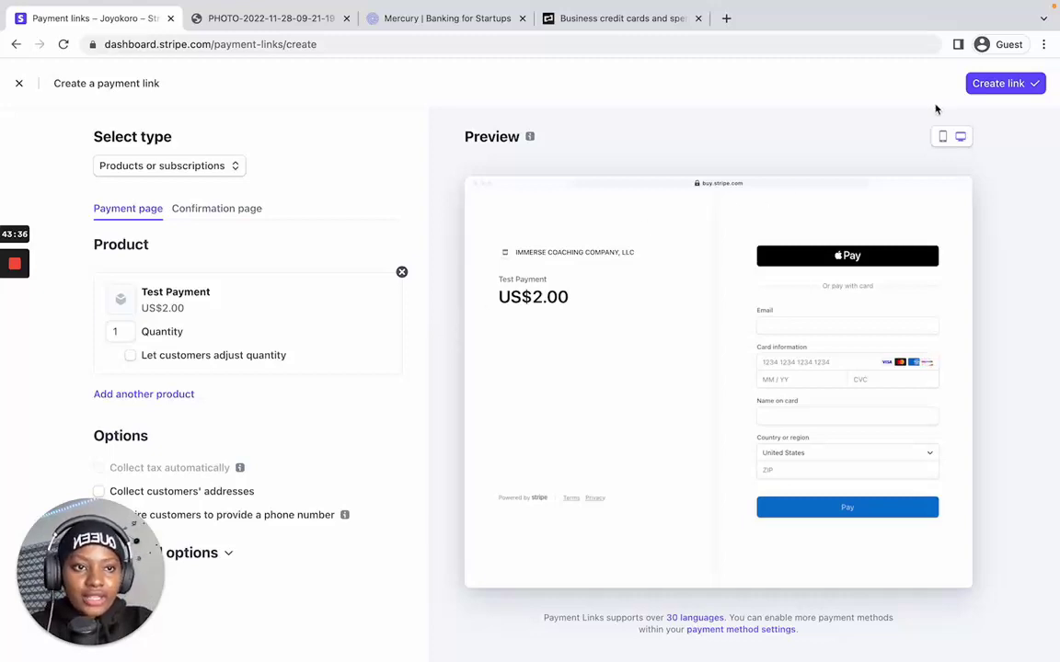
# Step: Create the Test Payment link, copy its URL to pay US$2.00, then return to the dashboard
pyautogui.click(1006, 86)
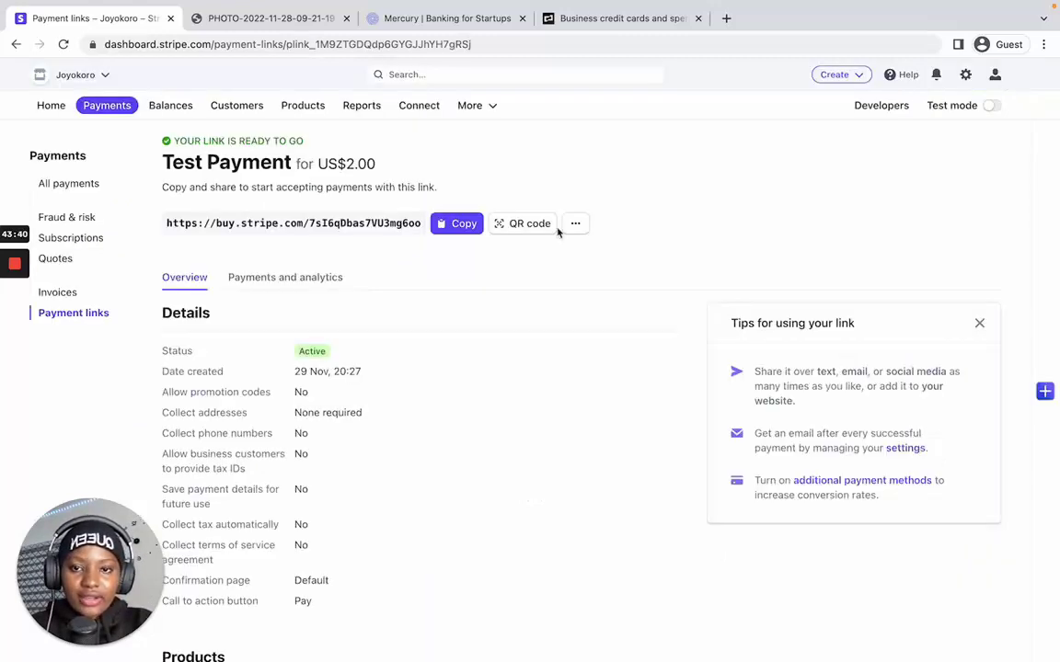
pyautogui.click(454, 227)
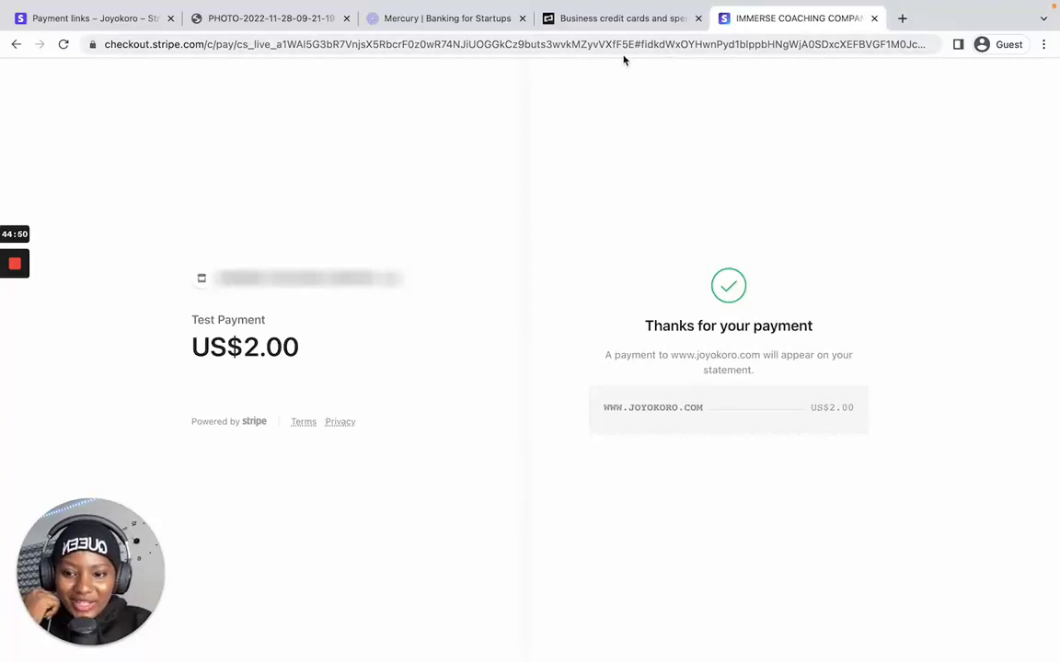
pyautogui.click(70, 22)
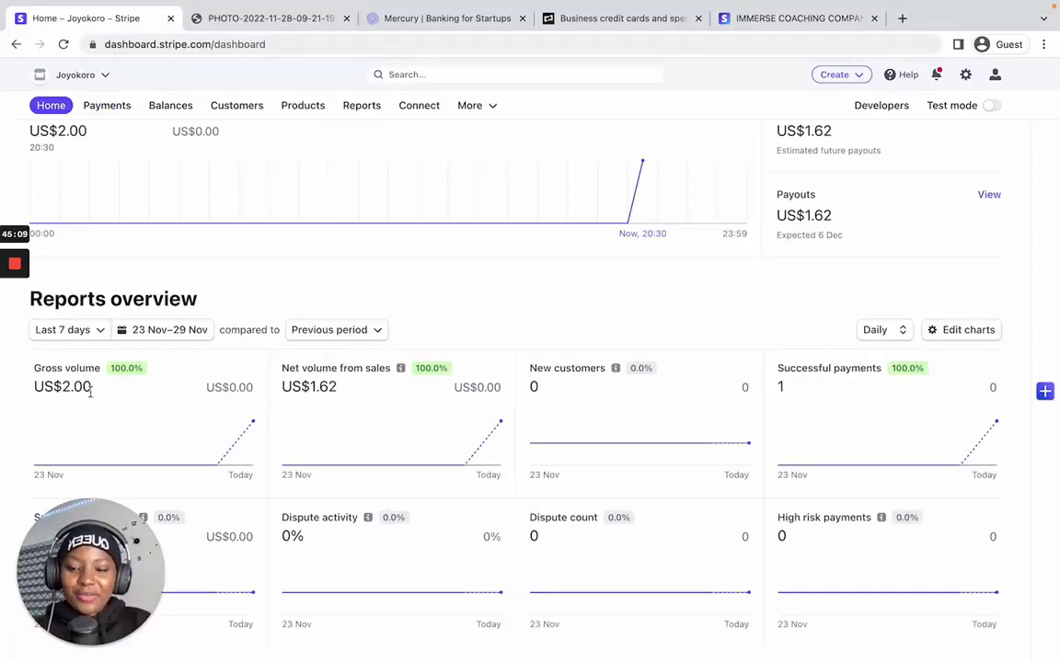
# Step: Show the notifications congratulating the account on its first live charge
pyautogui.click(937, 78)
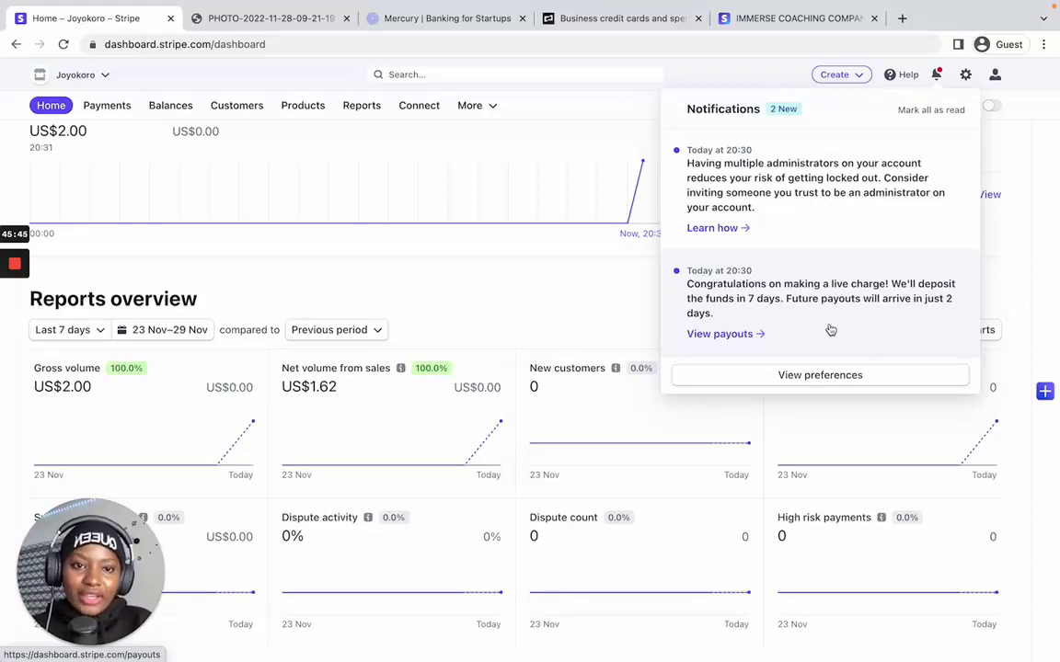
# Step: Dismiss the notifications and bring the dashboard home back into view, showing US$2.00 gross volume
pyautogui.click(634, 300)
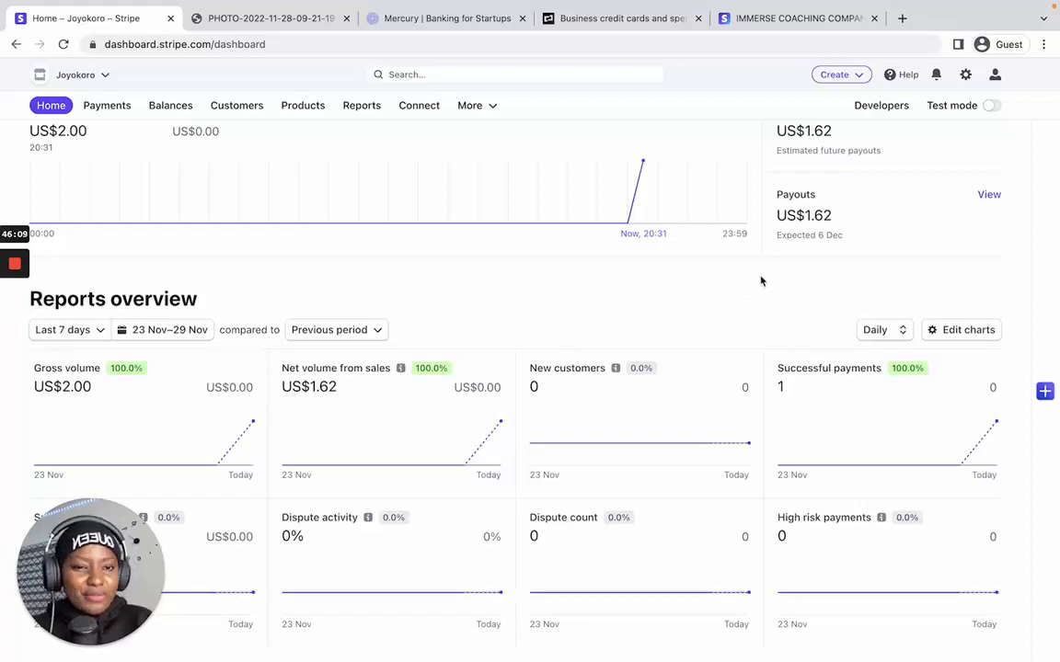
pyautogui.scroll(4, 759, 278)
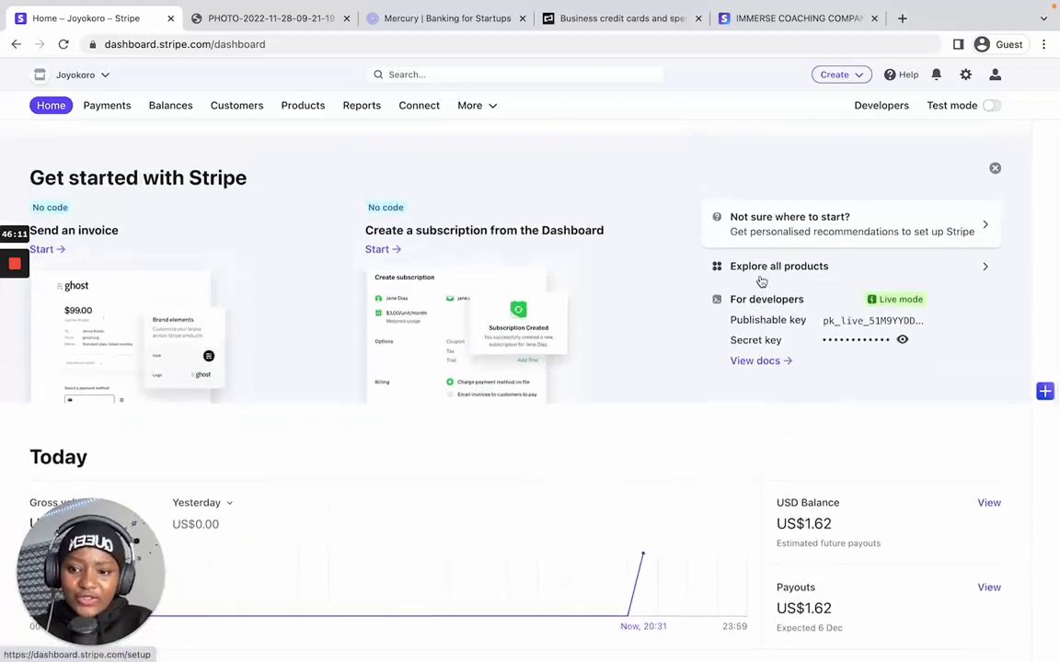